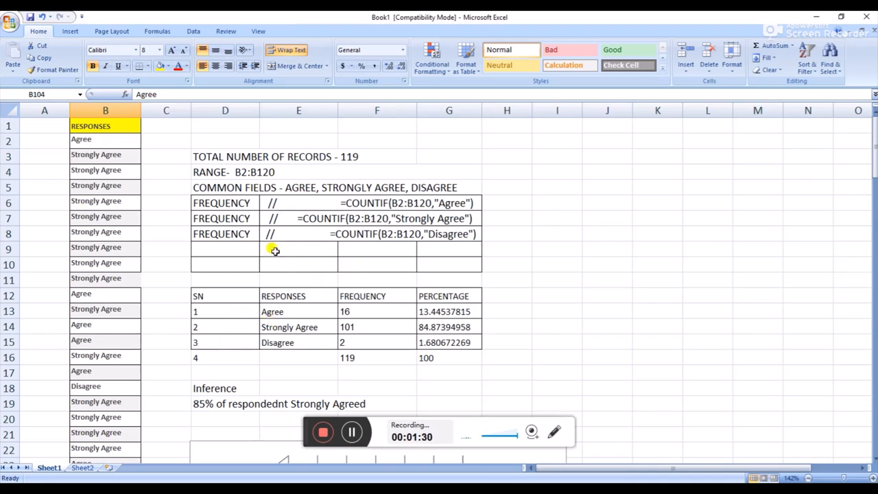
Check the noted record total and B2:B120 range against the first and last responses in column B
click(352, 156)
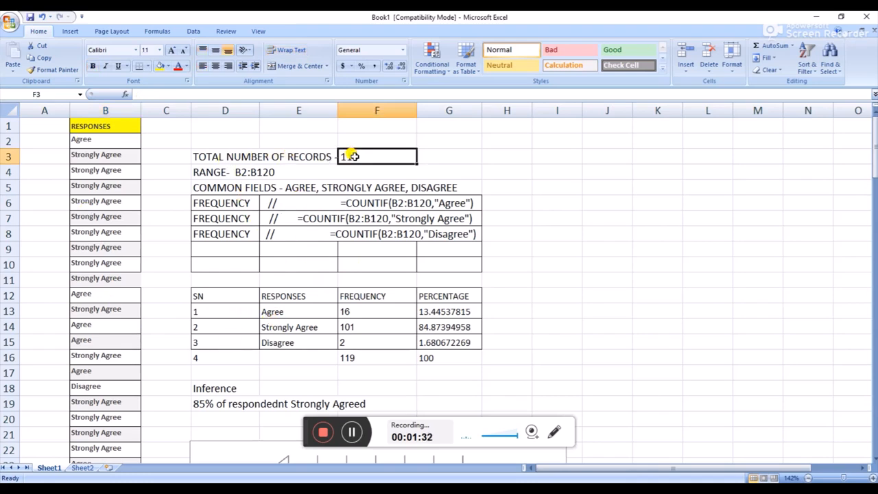
click(302, 172)
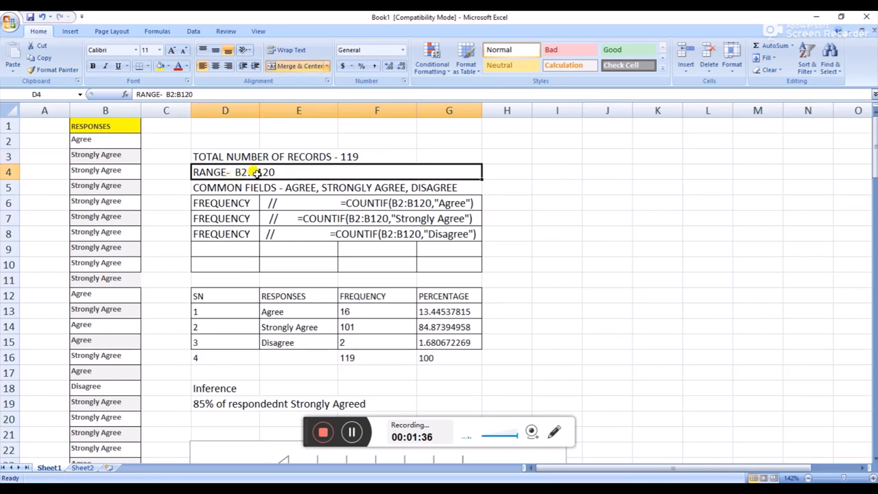
click(109, 144)
scroll(110, 226, down, 20)
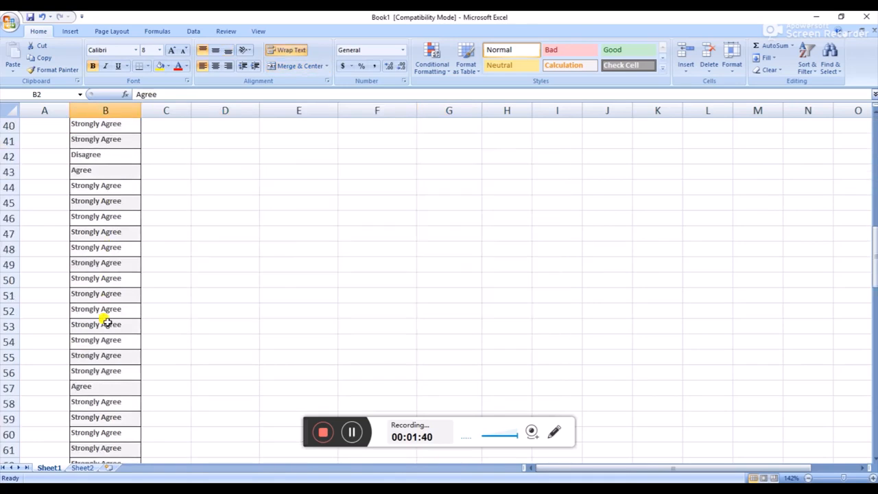
scroll(110, 353, down, 17)
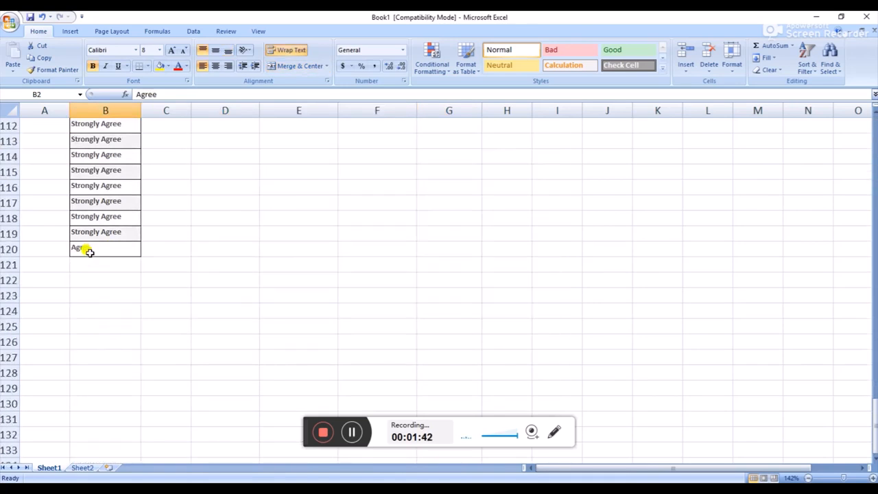
click(87, 250)
scroll(199, 257, up, 20)
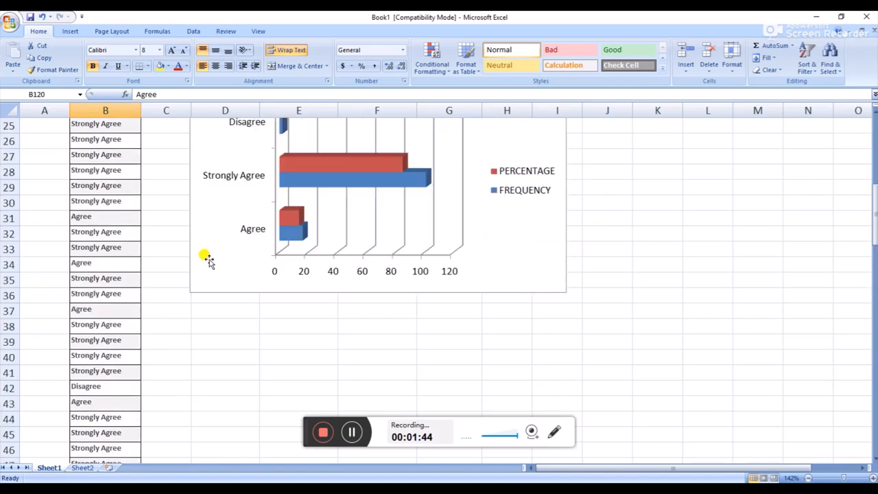
scroll(209, 261, up, 1)
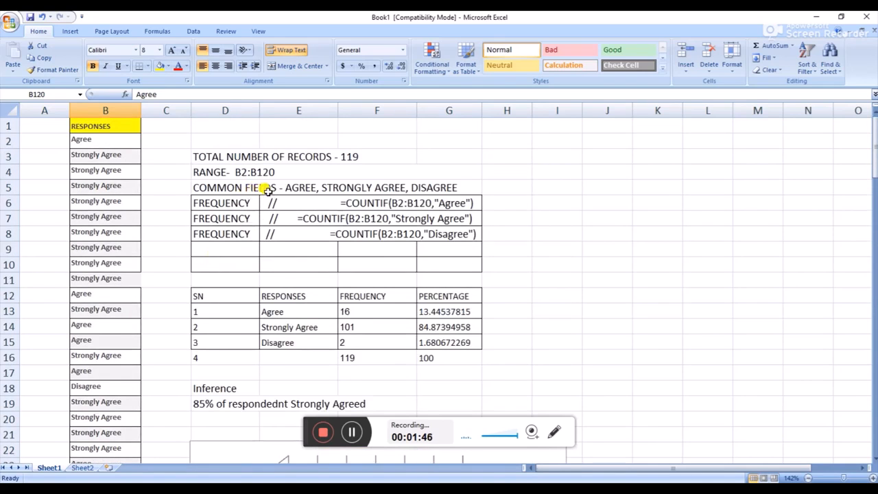
Examine the common fields note, then the frequency table's headings and its Agree, Strongly Agree and Disagree labels
click(307, 190)
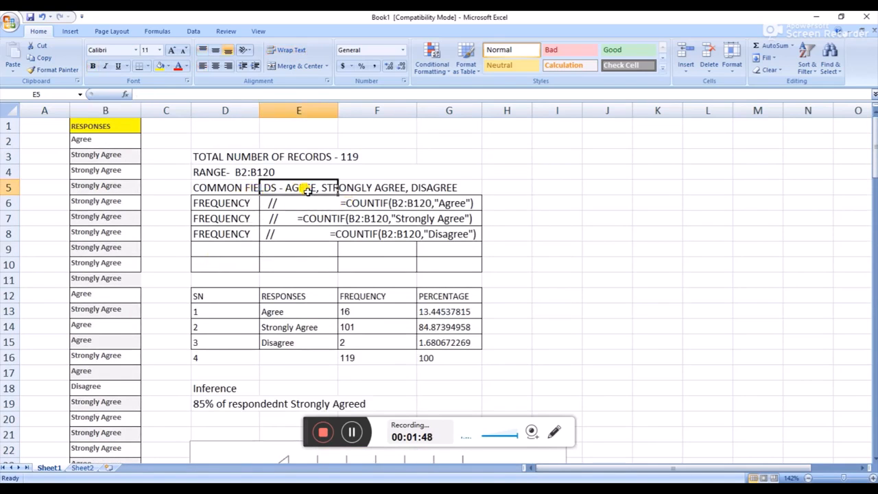
click(357, 187)
click(431, 186)
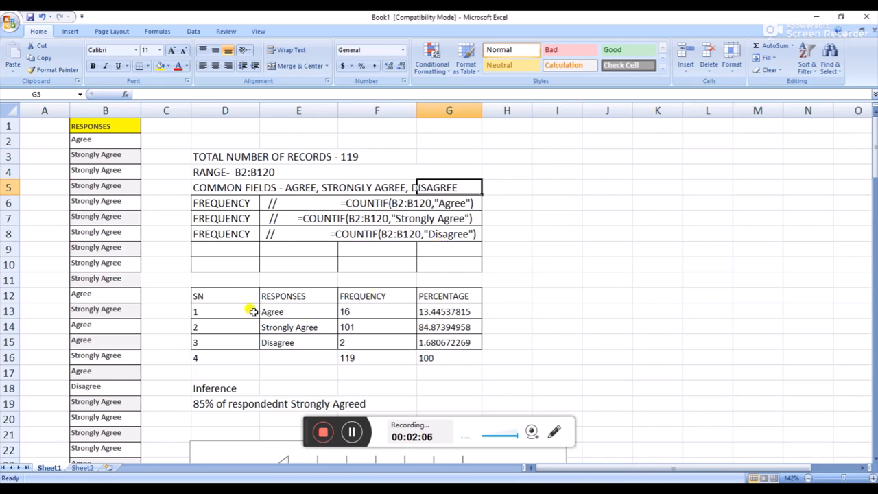
click(226, 295)
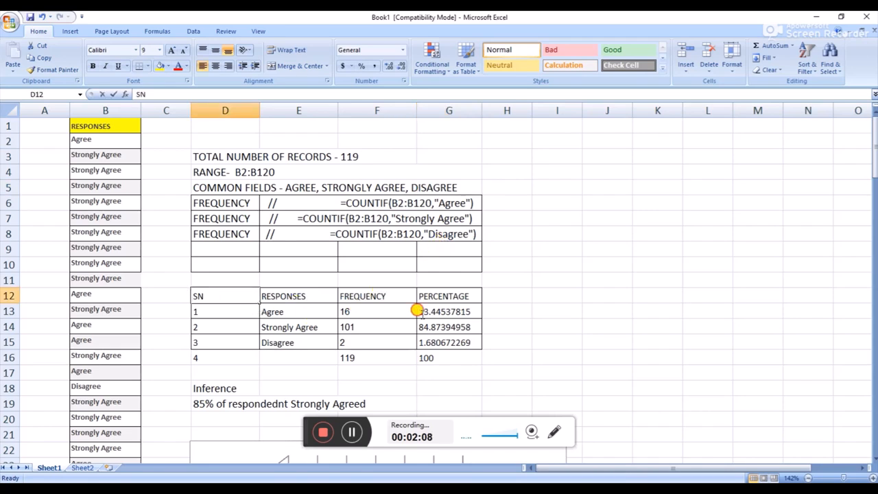
key(F2)
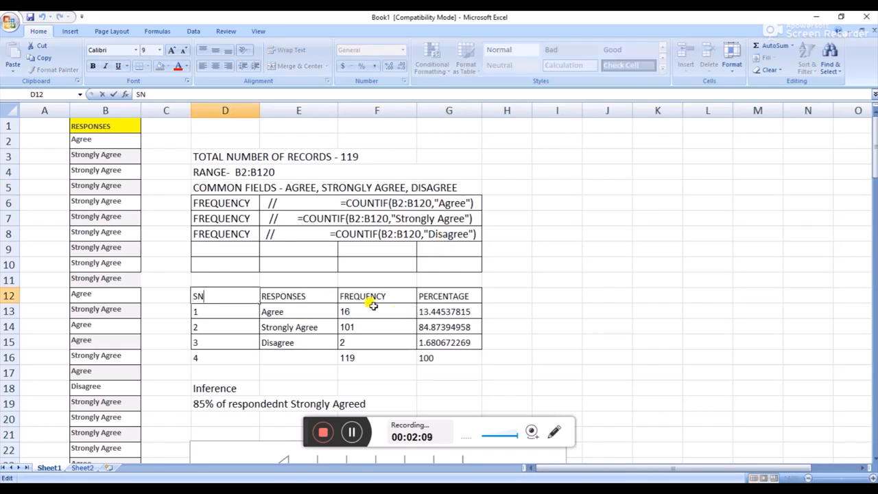
click(295, 299)
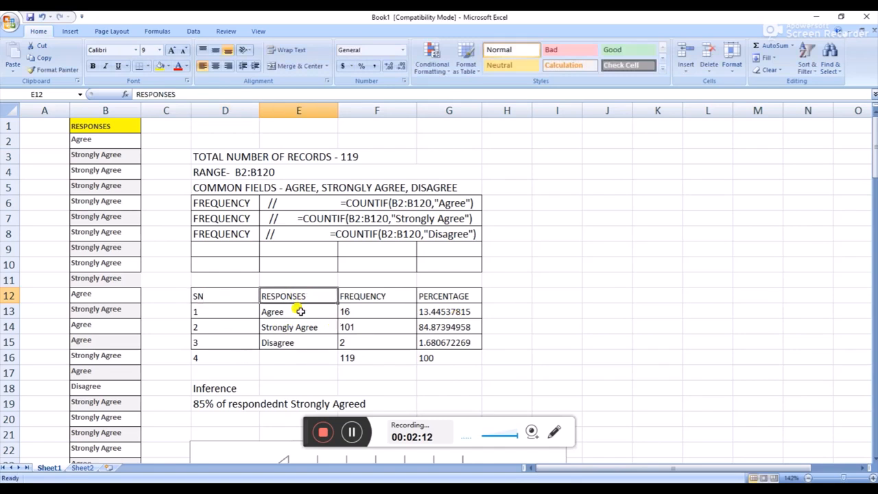
click(299, 328)
click(290, 312)
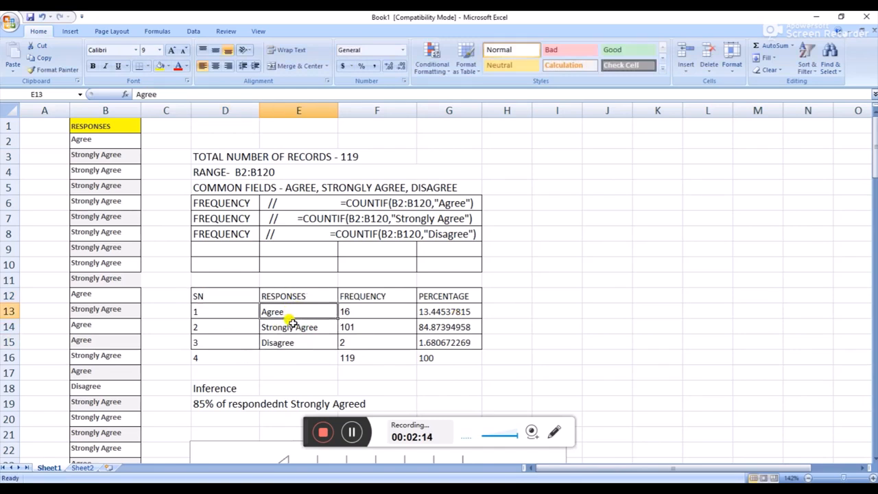
click(293, 327)
click(296, 343)
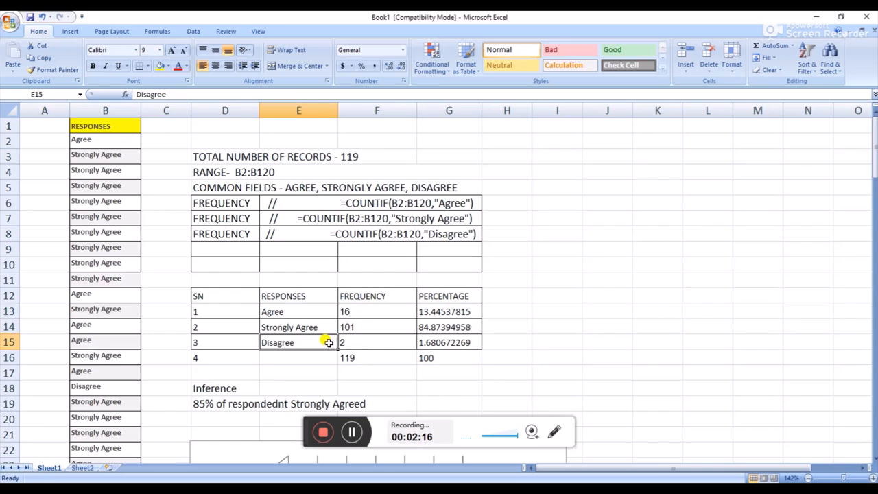
Inspect the COUNTIF formulas behind the three response frequencies in F13 to F15
click(366, 311)
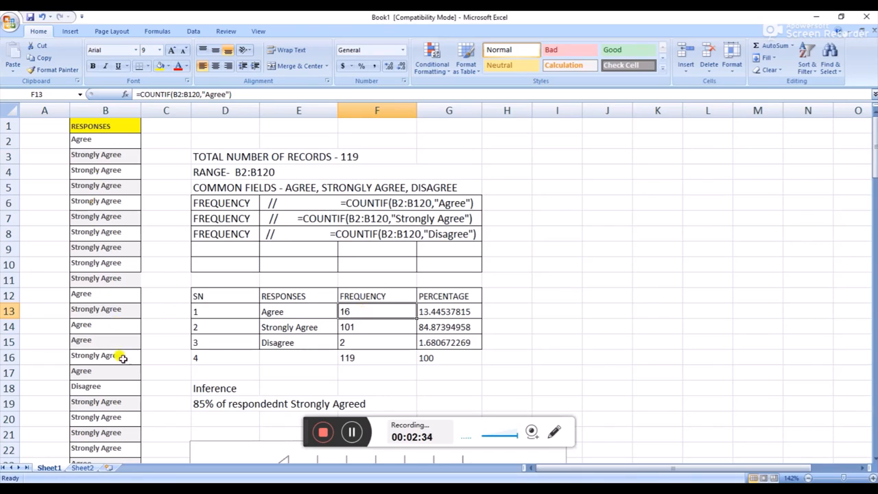
click(359, 328)
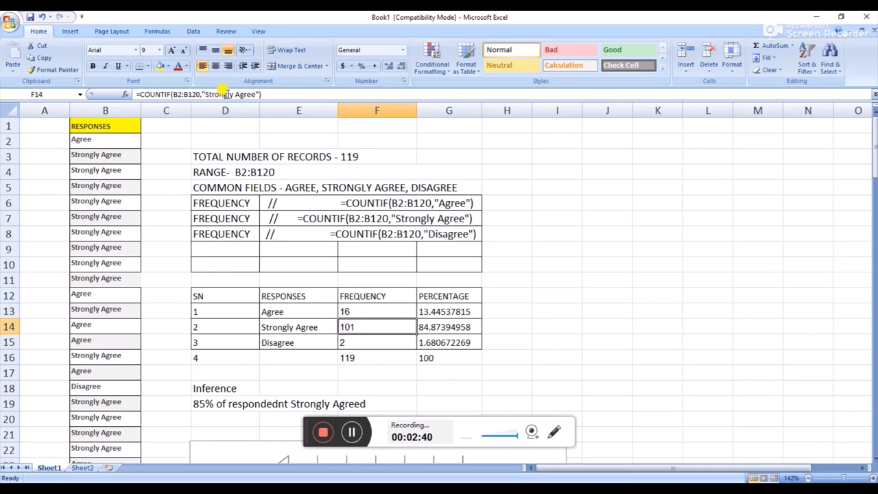
click(357, 341)
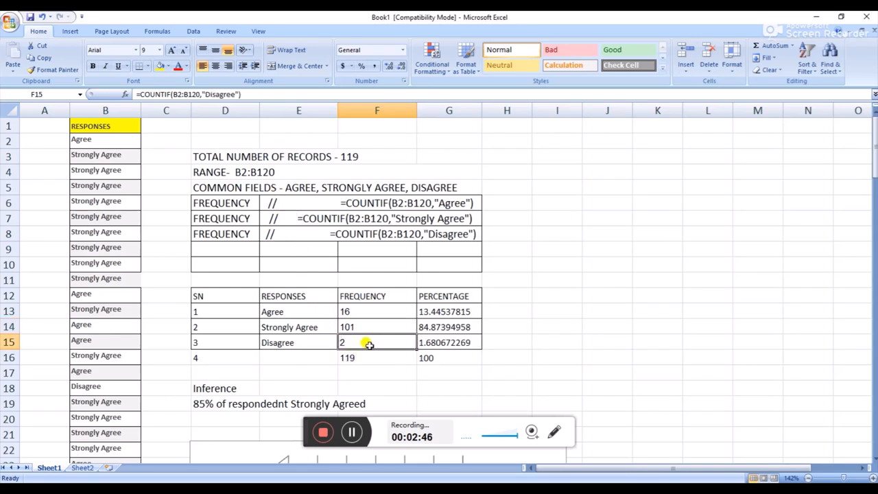
Total the three response frequencies in F16 with AutoSum over F13:F15
drag(366, 309, 370, 337)
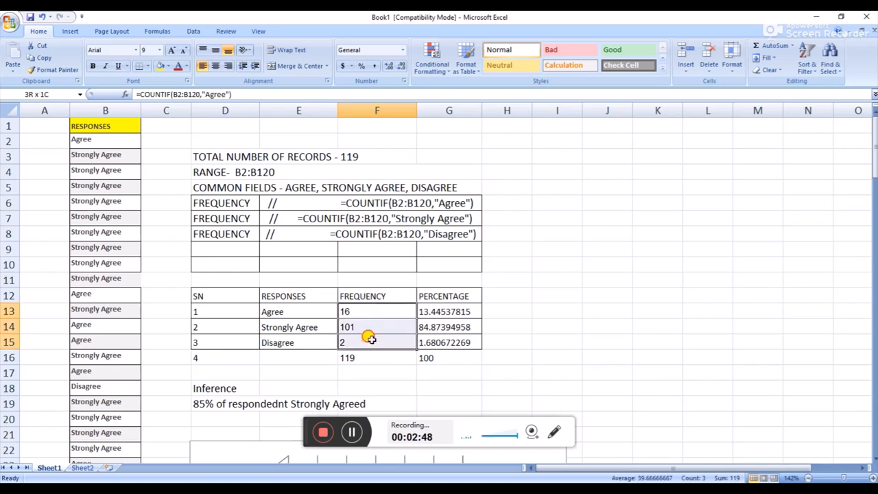
click(367, 356)
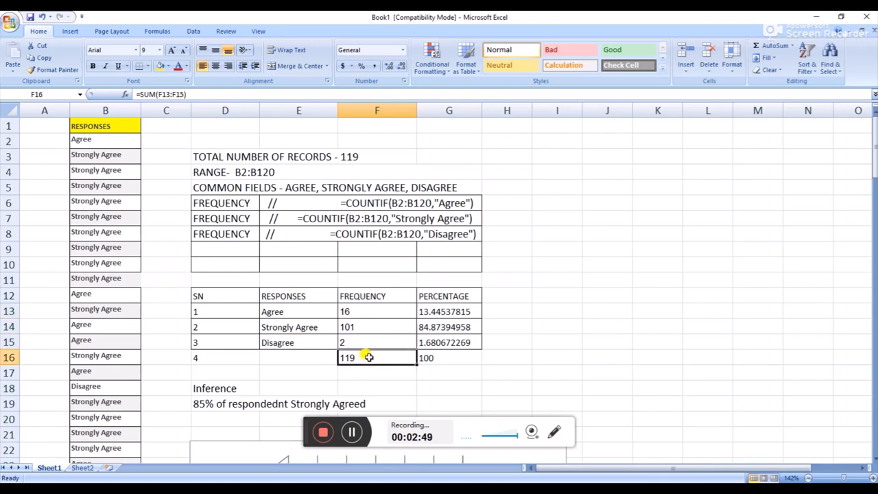
click(780, 48)
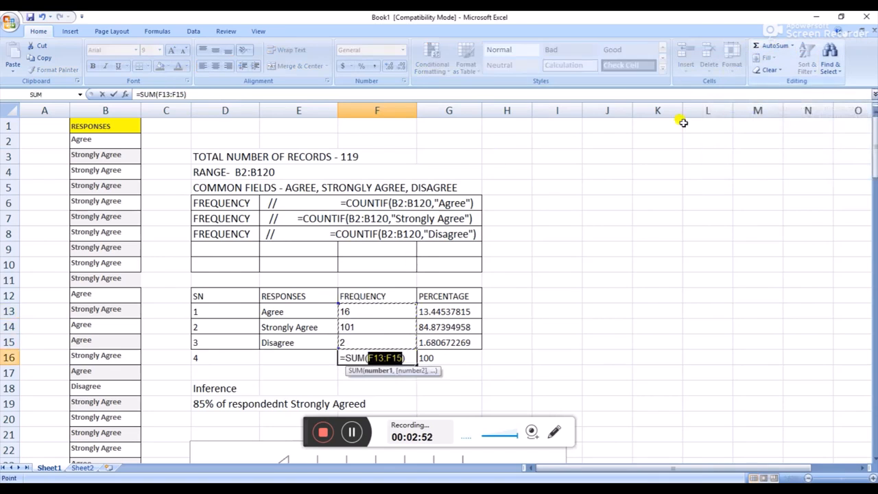
key(Return)
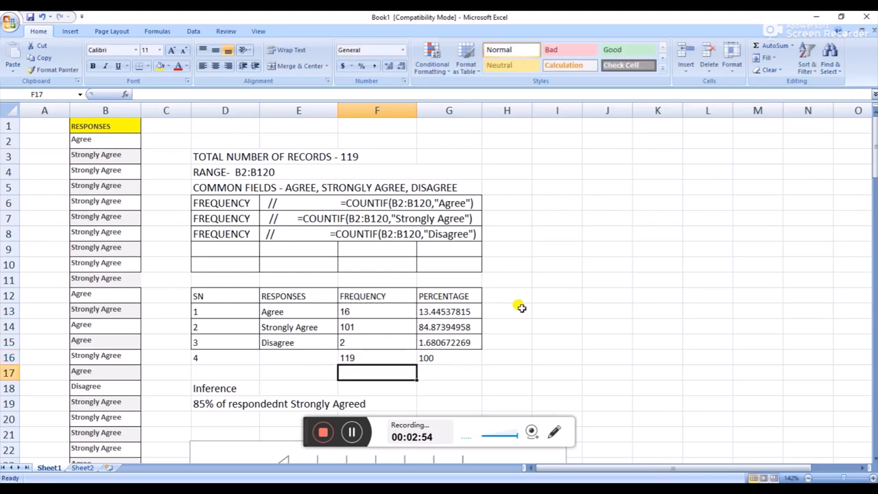
Inspect the percentage formulas in G13 to G15, along with the Agree frequency and total cells they reference
click(465, 311)
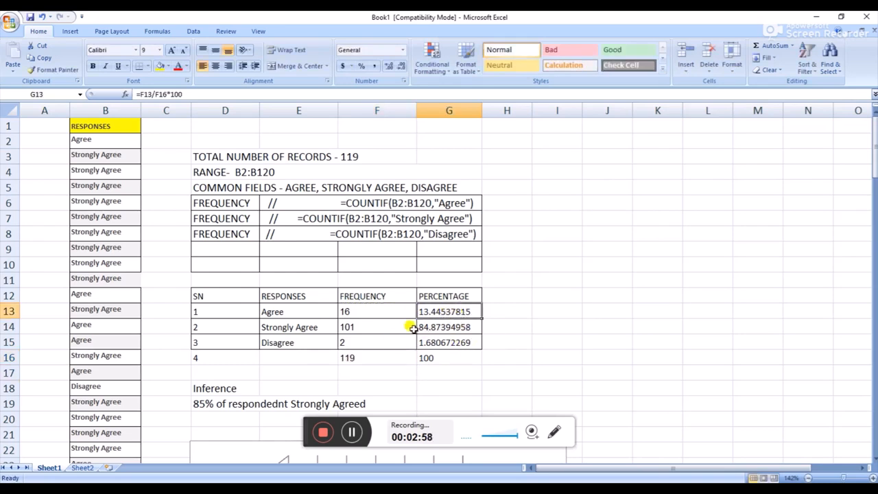
click(389, 312)
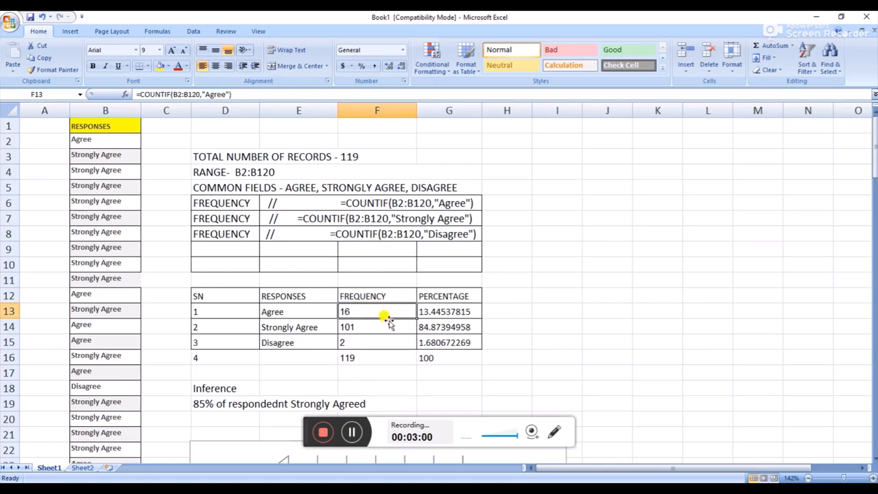
click(377, 359)
click(423, 310)
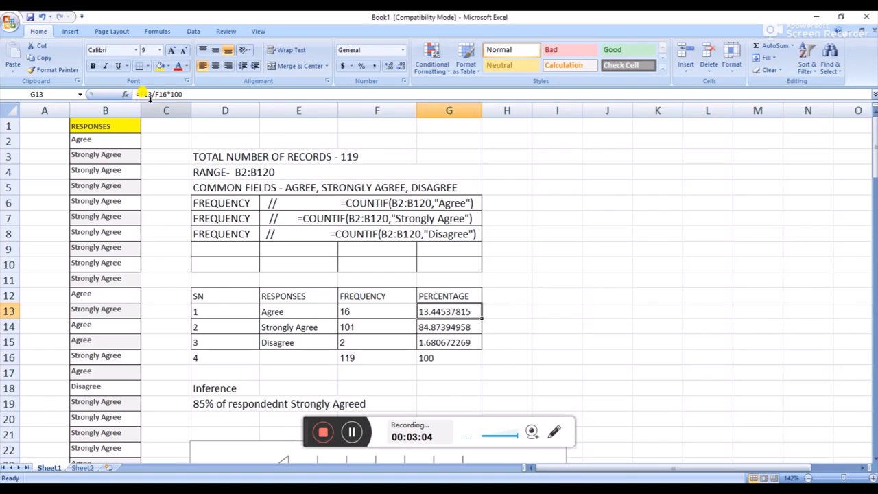
click(355, 307)
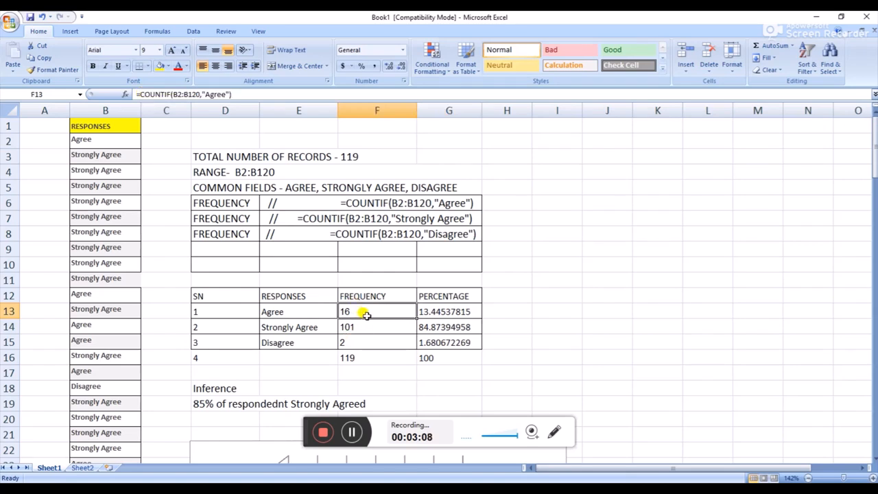
click(430, 313)
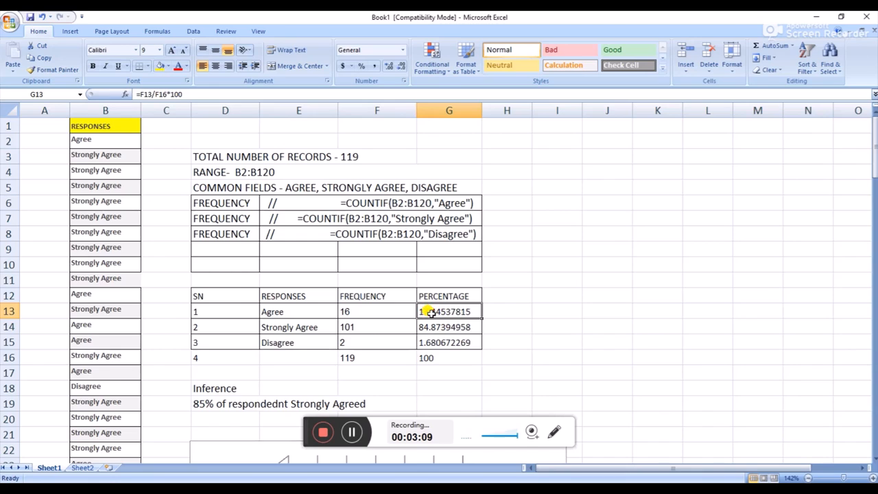
click(382, 309)
click(440, 312)
click(391, 358)
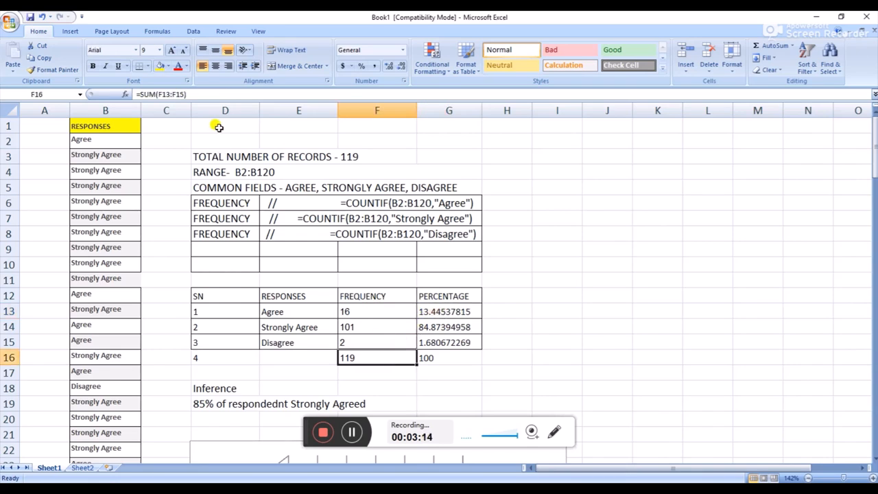
click(452, 313)
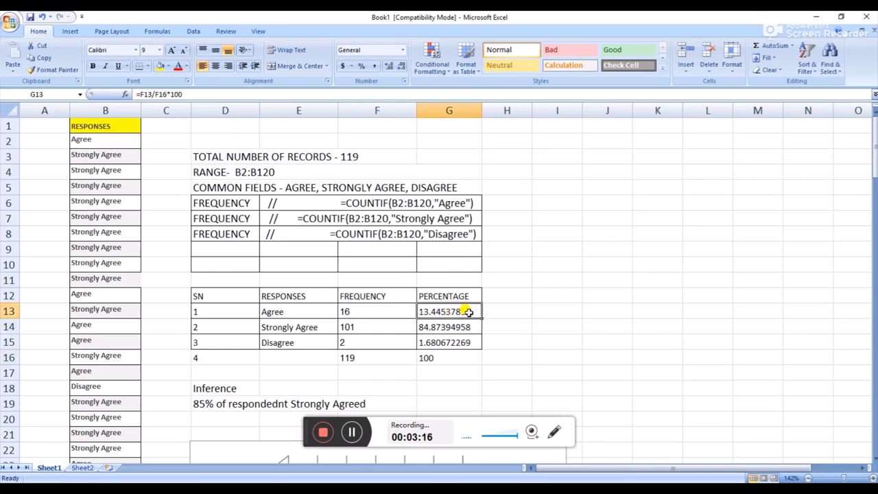
click(463, 325)
key(Down)
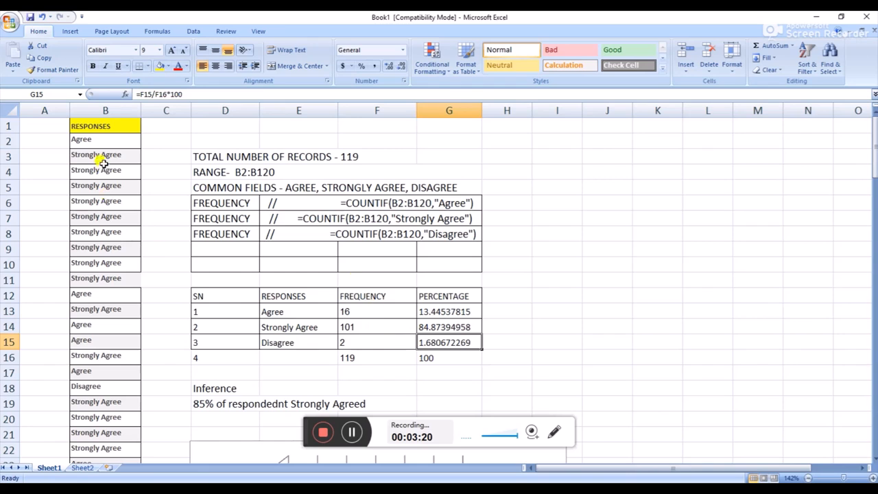
Correct the misspelled word in the inference in D19 so it reads "85% of respondent Strongly Agreed"
scroll(365, 332, down, 1)
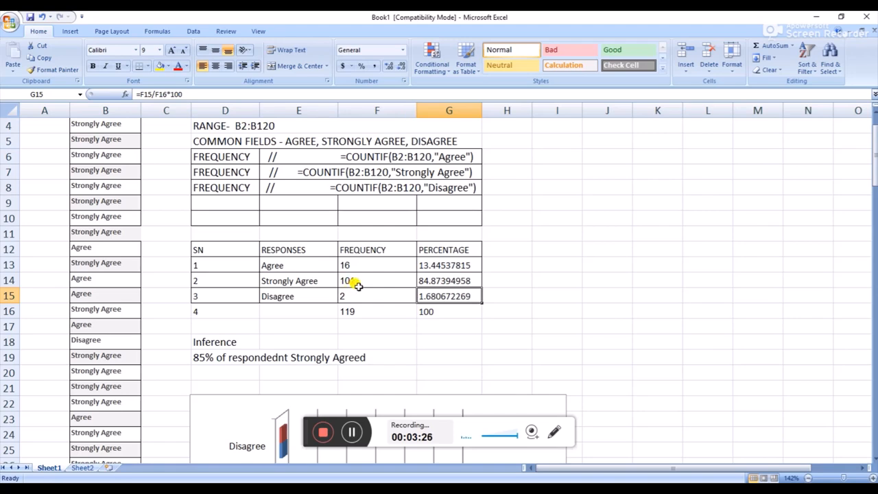
scroll(429, 287, down, 3)
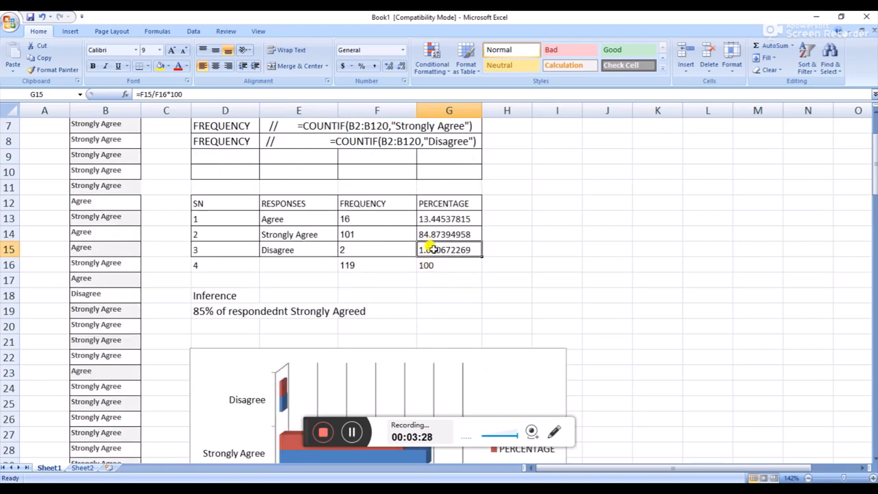
scroll(432, 291, up, 1)
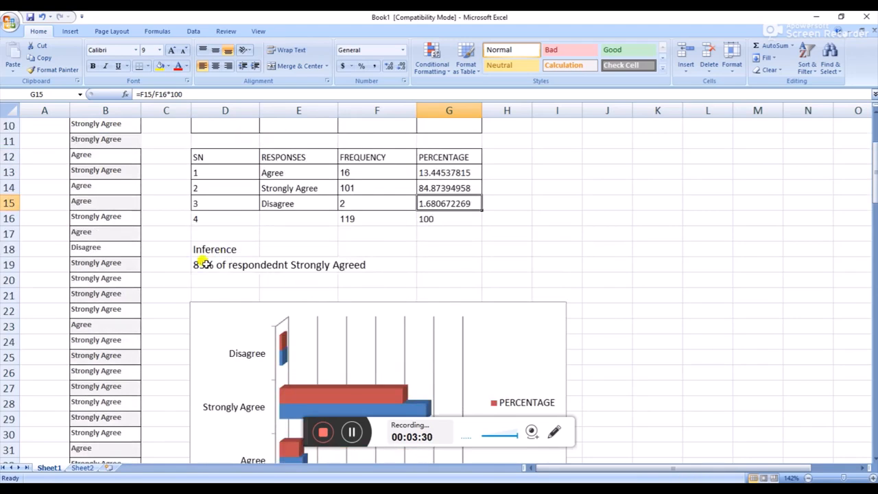
double_click(284, 267)
double_click(244, 264)
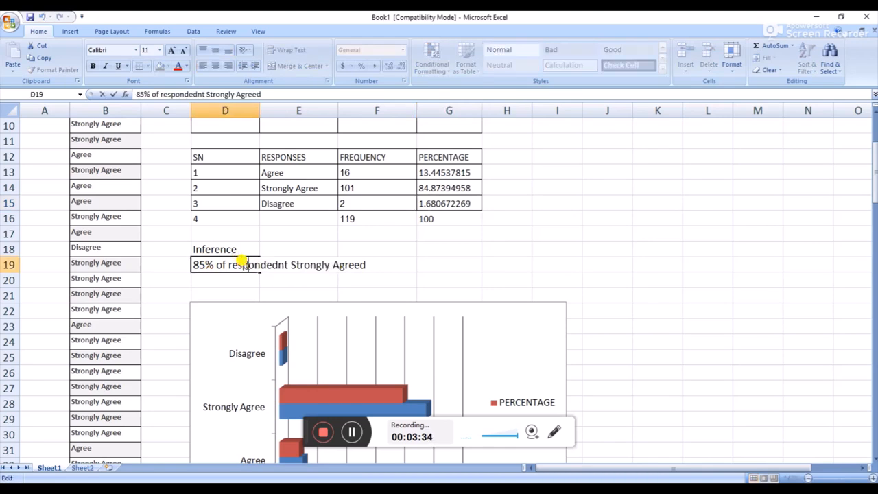
click(278, 266)
key(BackSpace)
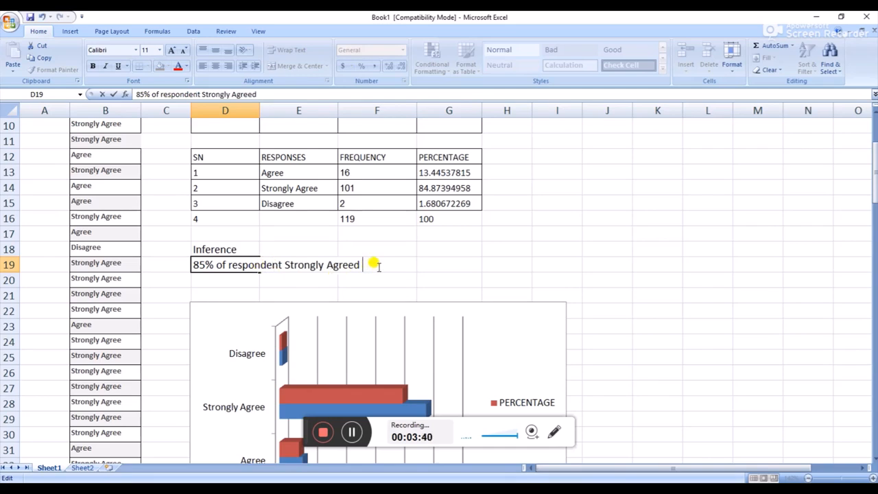
Examine the bar chart of frequency and percentage alongside the response table
scroll(396, 273, down, 2)
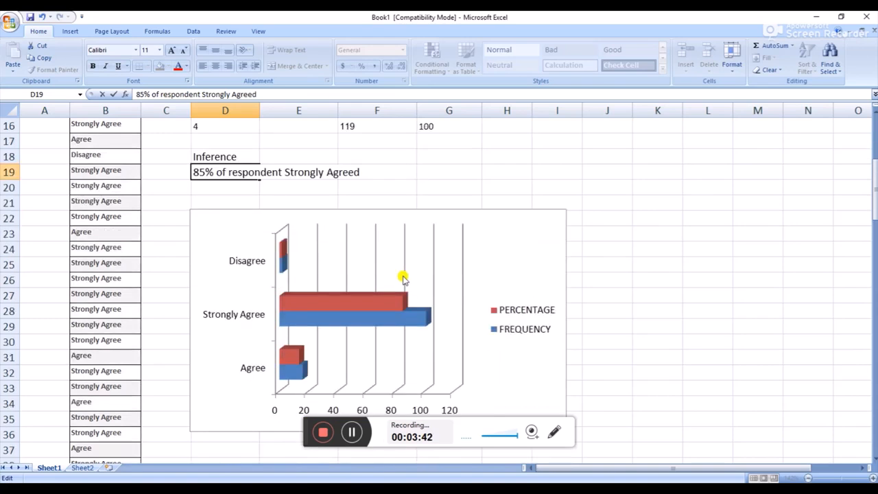
scroll(403, 277, up, 2)
scroll(288, 335, down, 2)
scroll(308, 336, up, 4)
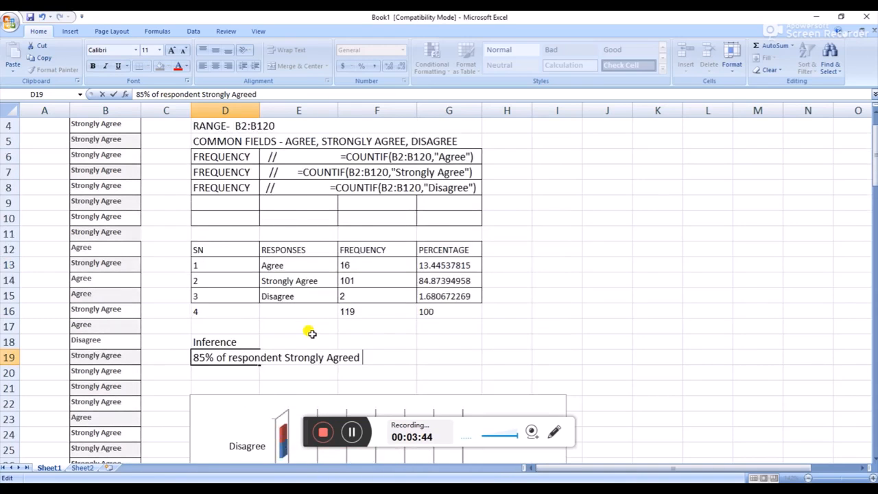
Review the 3-D bar chart types available for the response table E12:G15, and the existing frequency and percentage chart
drag(294, 247, 446, 290)
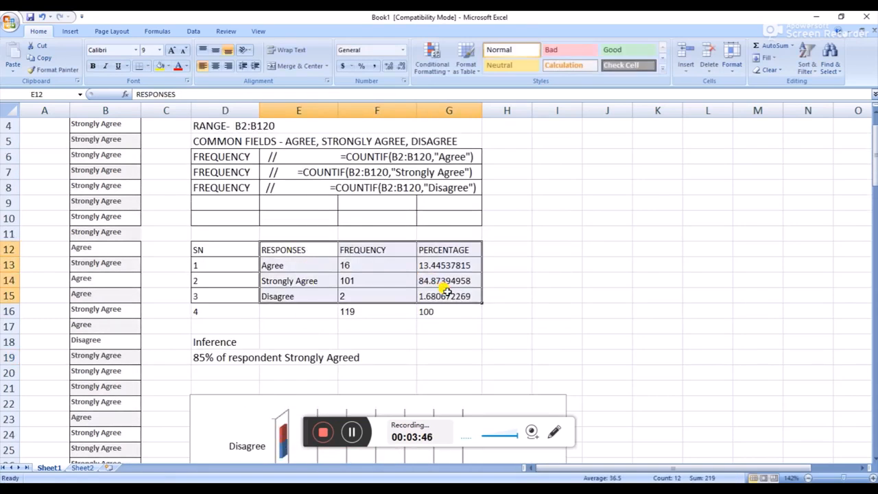
click(70, 31)
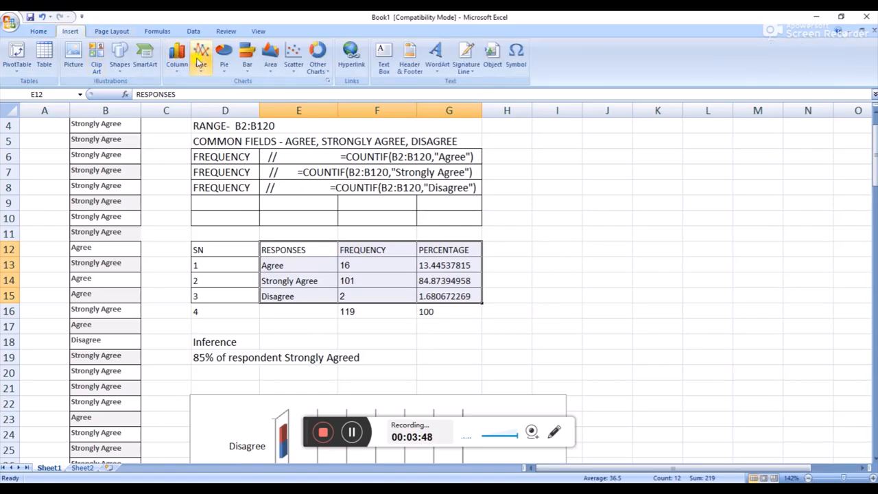
click(246, 59)
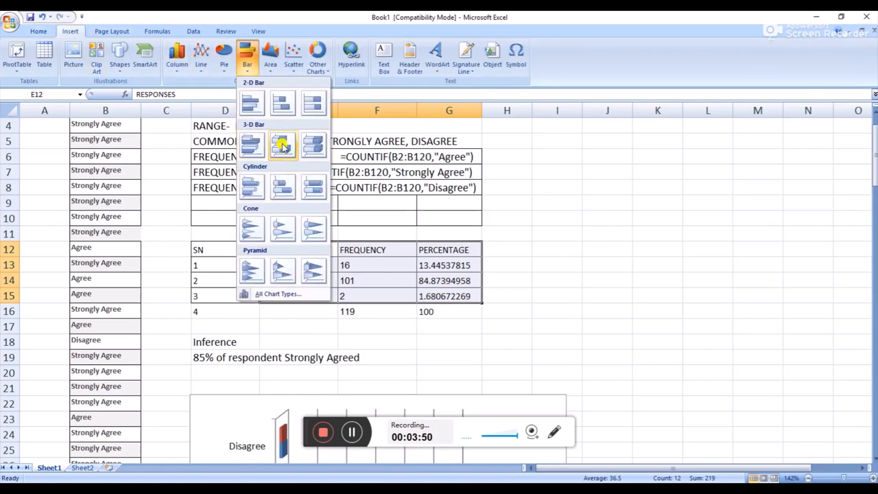
scroll(517, 353, down, 3)
click(514, 336)
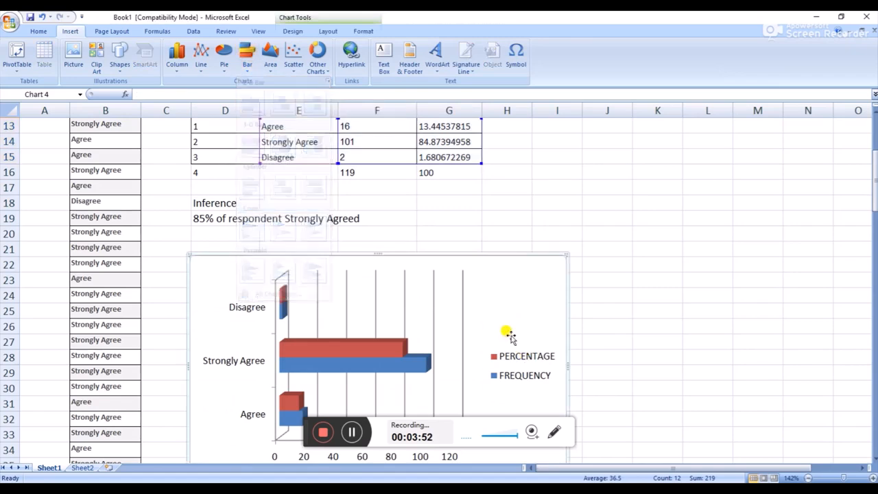
scroll(362, 327, down, 2)
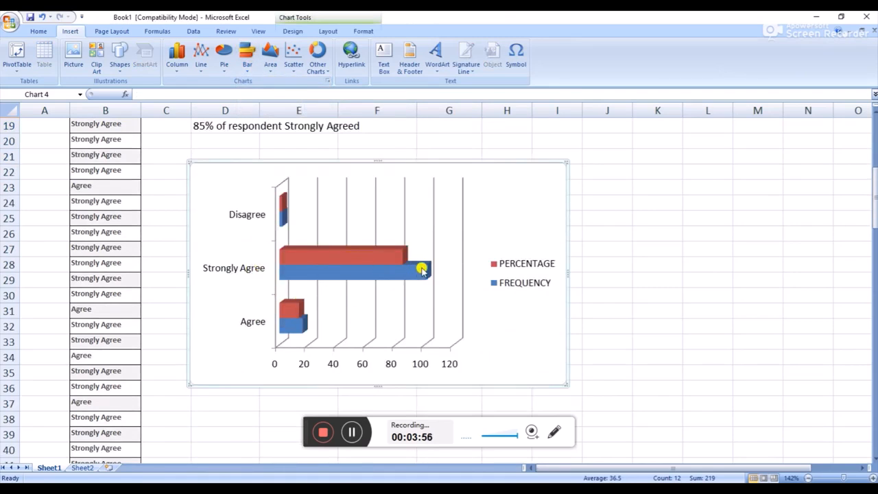
scroll(473, 322, down, 1)
scroll(480, 325, up, 3)
scroll(480, 326, up, 1)
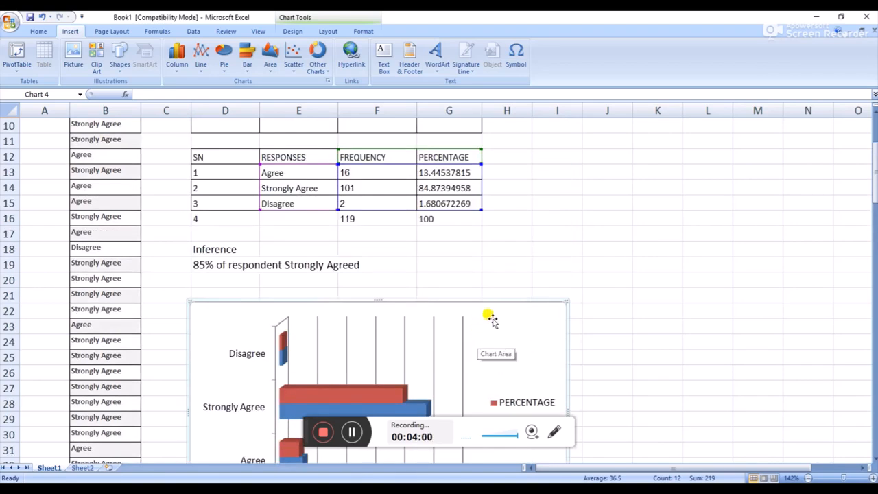
scroll(486, 320, up, 3)
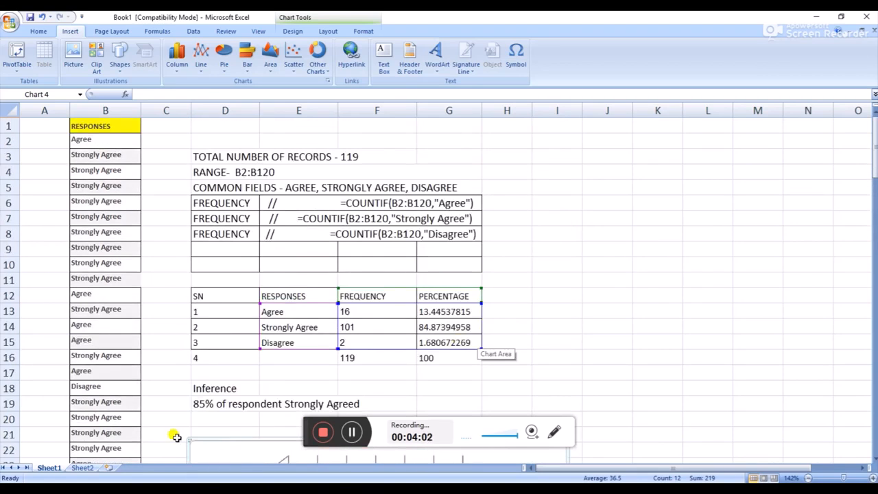
Look through the daily activities records on Sheet2, from the first rows down to the summary tables below them
click(89, 469)
scroll(304, 321, up, 10)
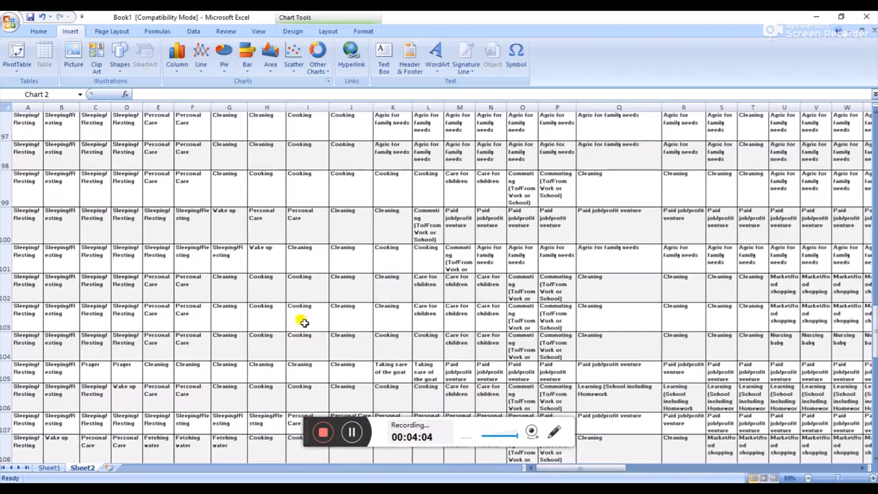
scroll(303, 321, up, 10)
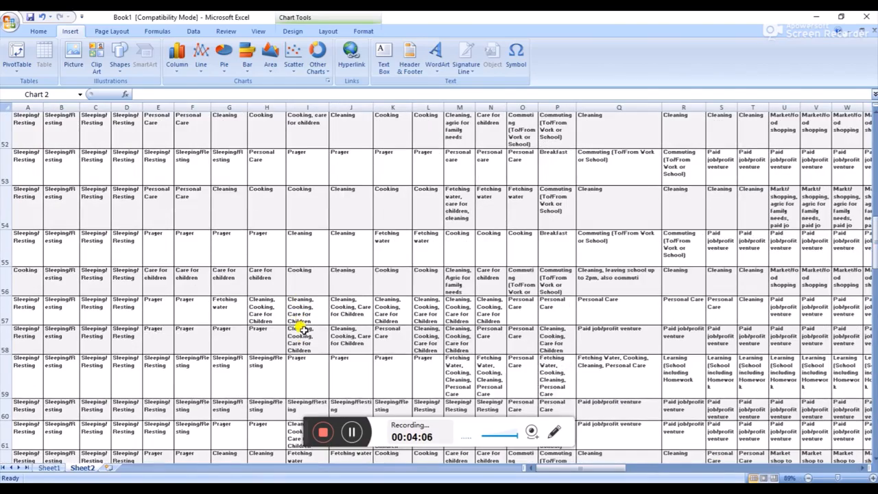
scroll(303, 330, down, 14)
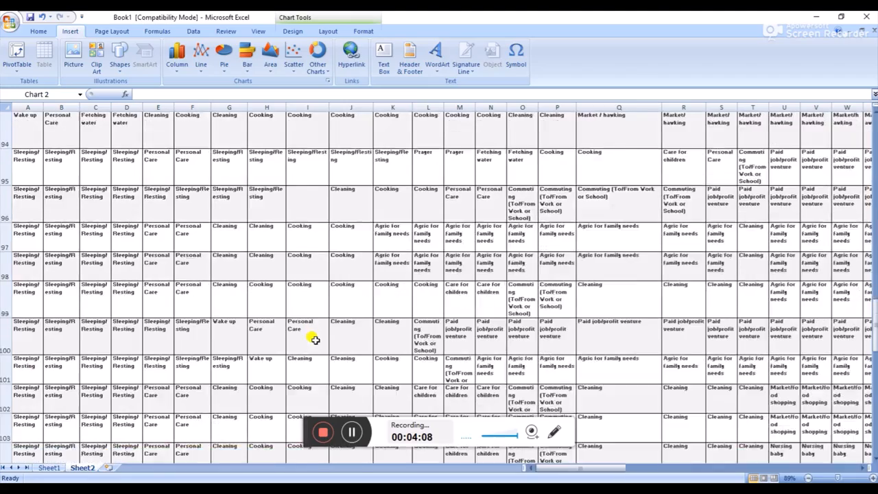
scroll(315, 339, down, 7)
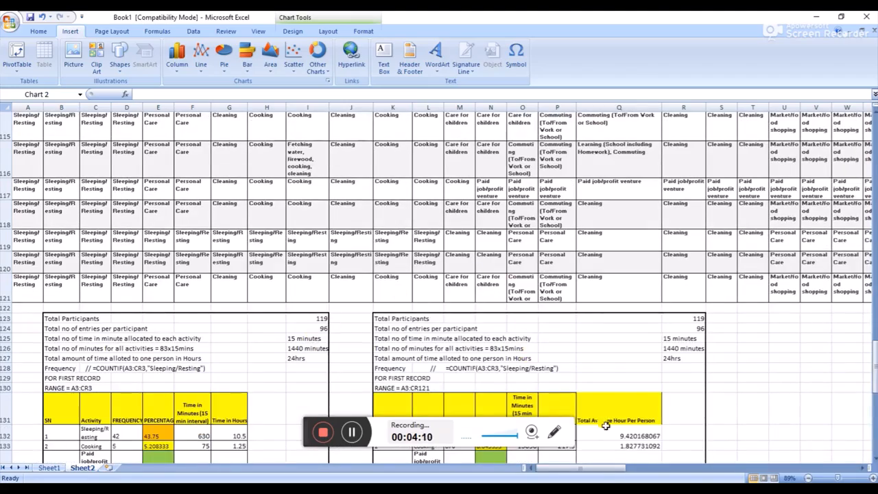
scroll(177, 210, up, 12)
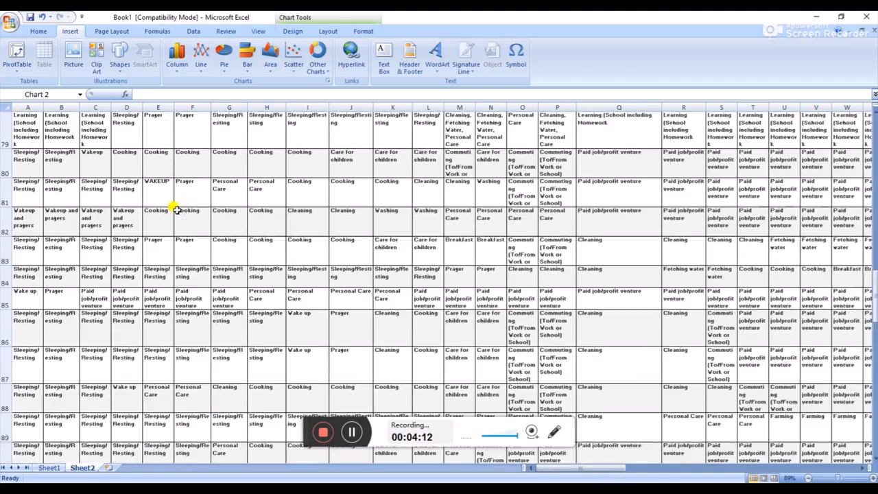
scroll(176, 210, up, 20)
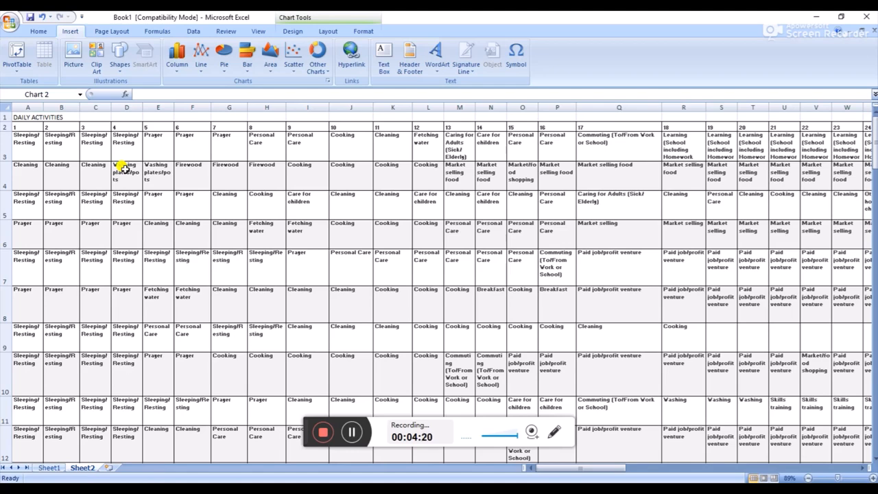
scroll(61, 168, down, 15)
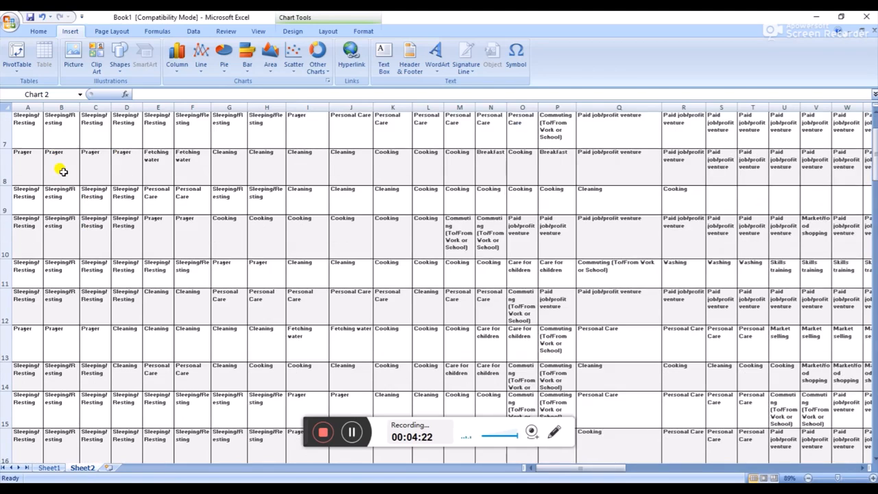
scroll(65, 175, down, 7)
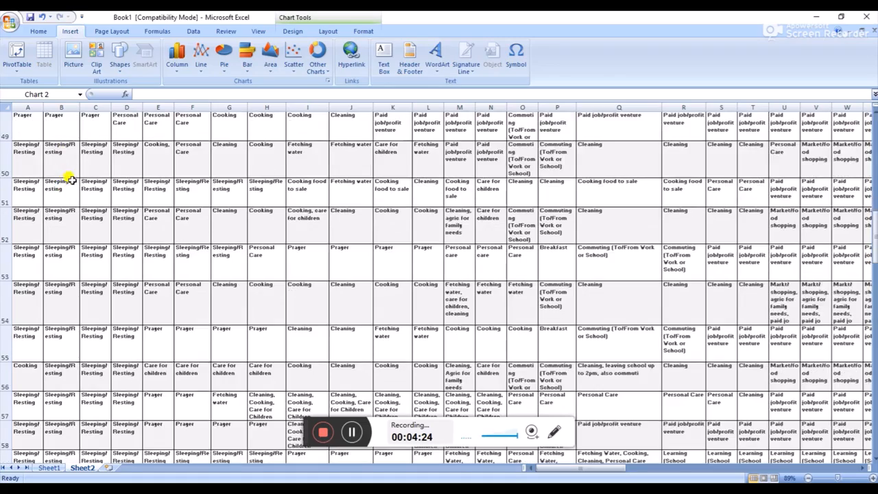
scroll(328, 270, up, 9)
drag(874, 223, 876, 114)
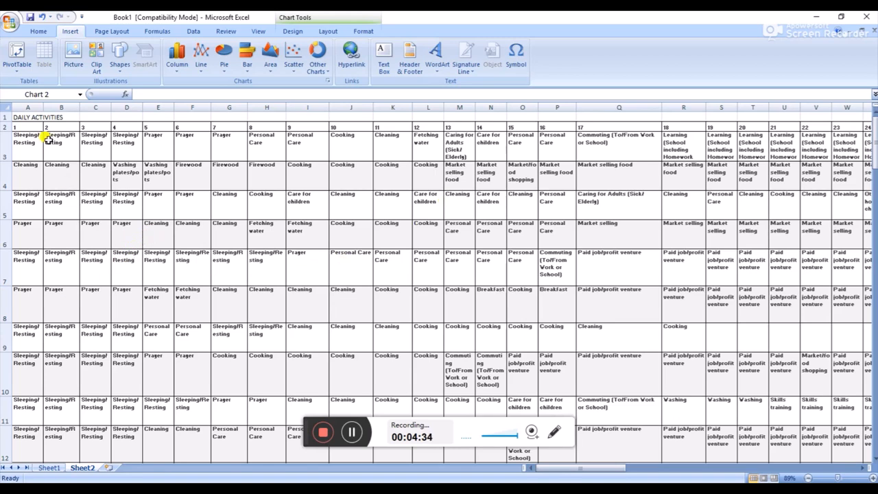
Count the entry numbers in header row 2 of the daily activities and follow them across to column CR
click(23, 128)
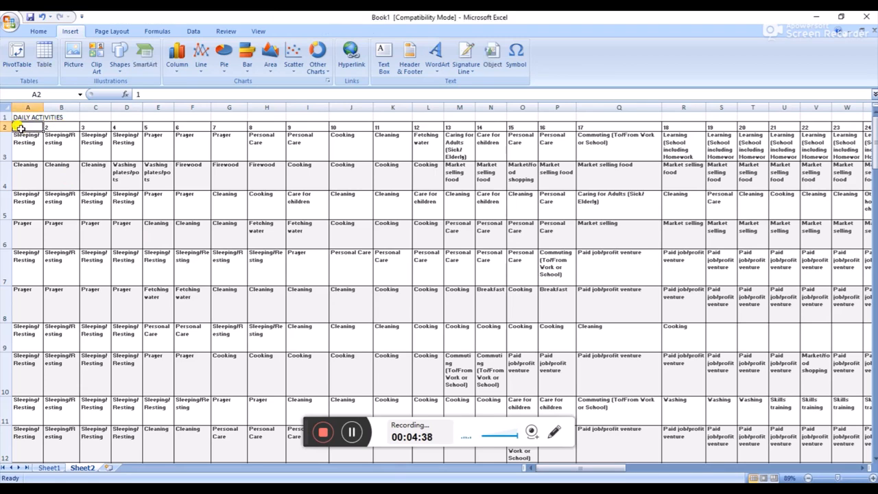
click(3, 128)
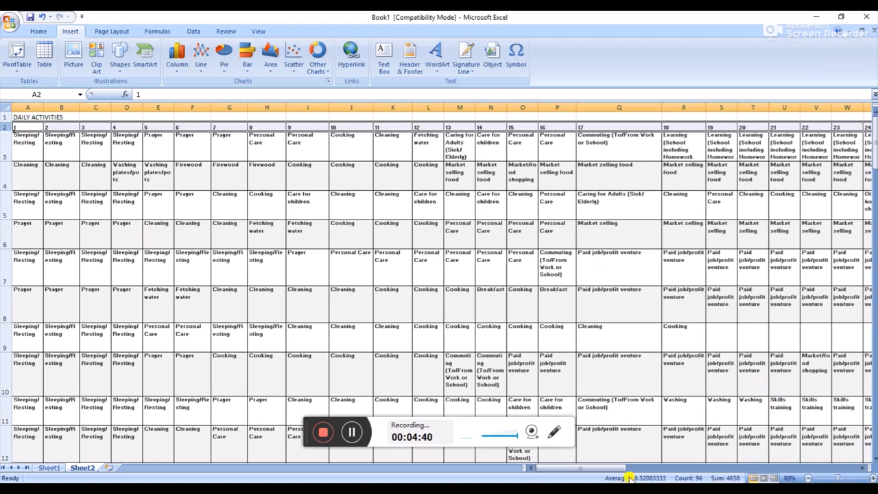
drag(616, 469, 868, 446)
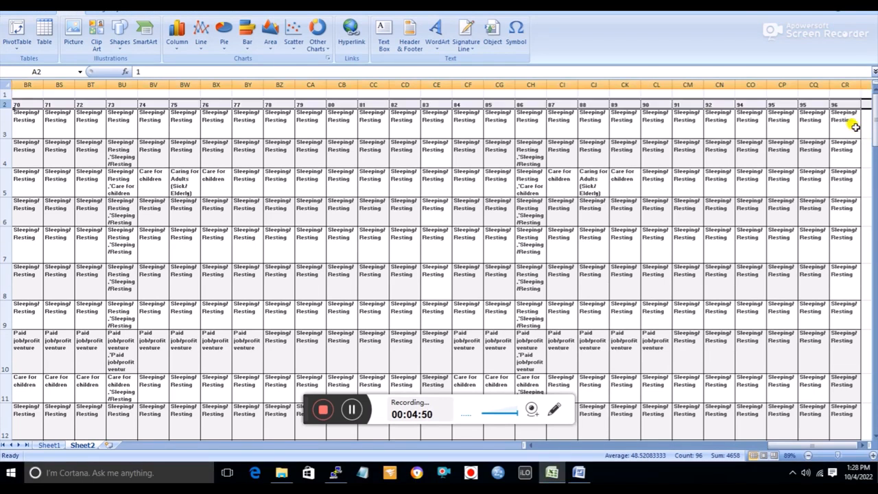
Examine the participants' activities in columns BR to CR, plus the summary notes in rows 123 to 130
scroll(453, 281, down, 7)
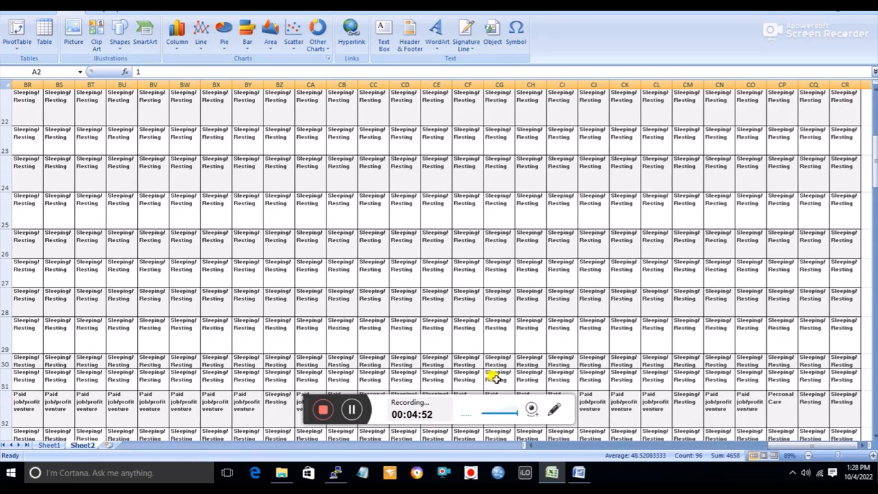
click(124, 171)
scroll(317, 304, down, 10)
scroll(341, 334, down, 11)
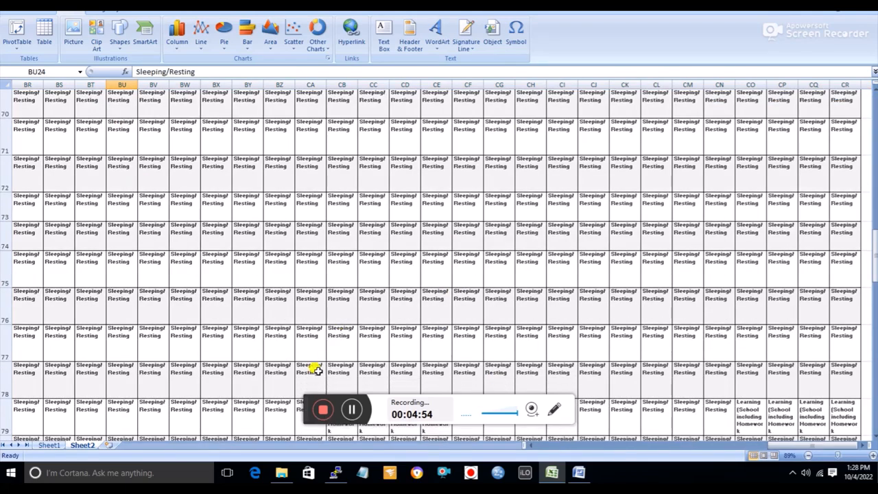
click(304, 416)
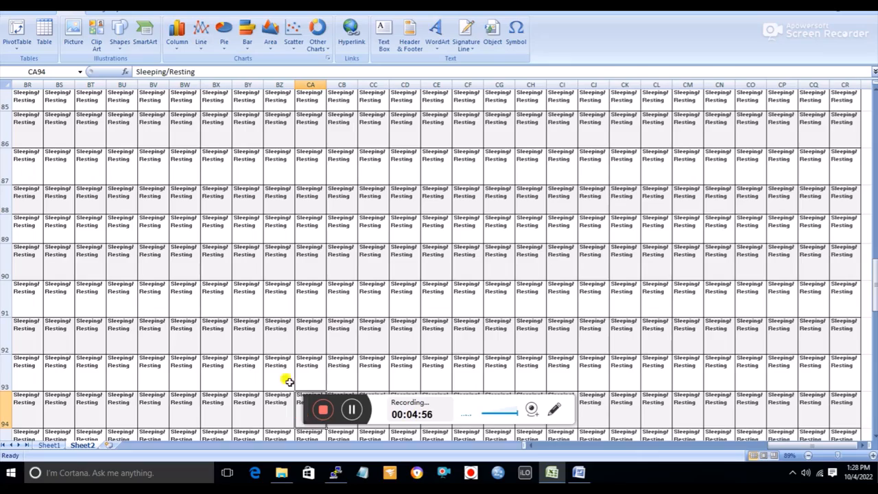
scroll(747, 297, down, 10)
drag(792, 449, 529, 416)
scroll(458, 318, down, 2)
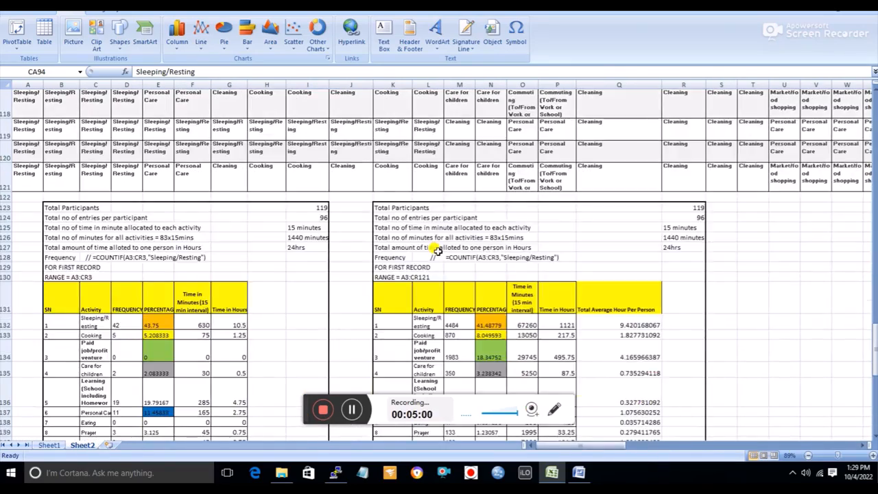
scroll(435, 249, up, 8)
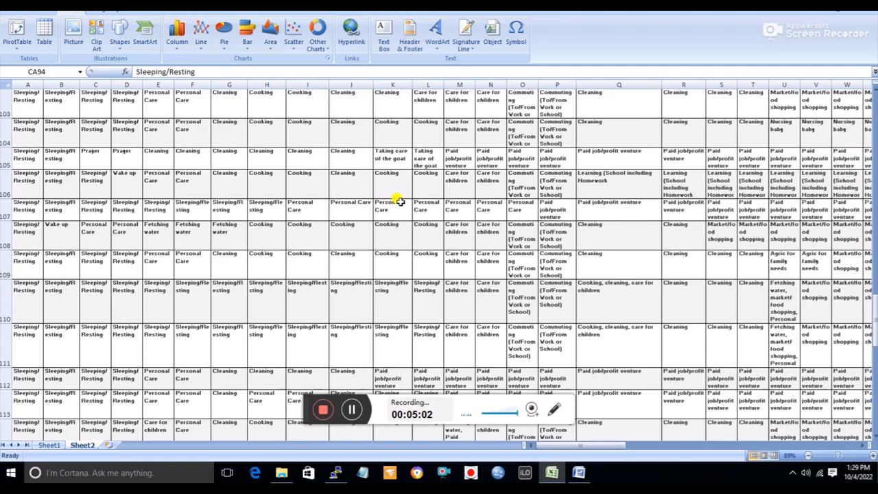
scroll(400, 194, down, 6)
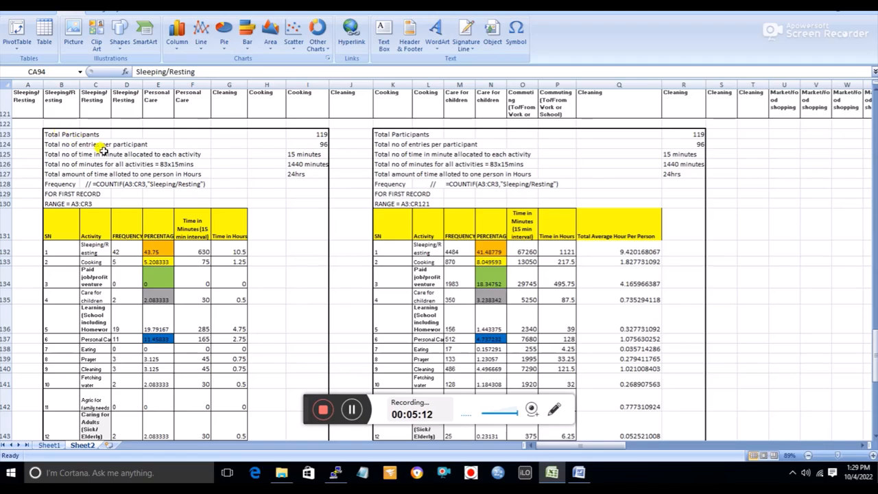
click(159, 193)
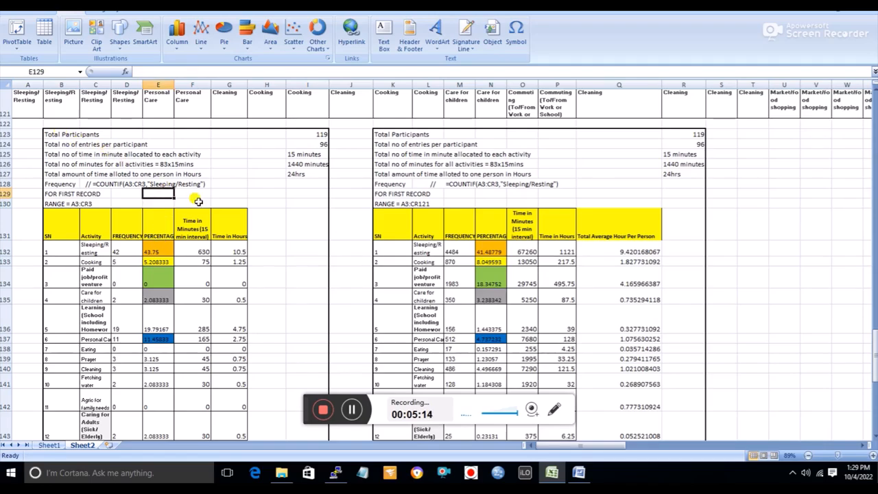
Count the entries in row 3, the first participant's record, starting from cell A3
scroll(199, 205, up, 19)
scroll(201, 206, up, 5)
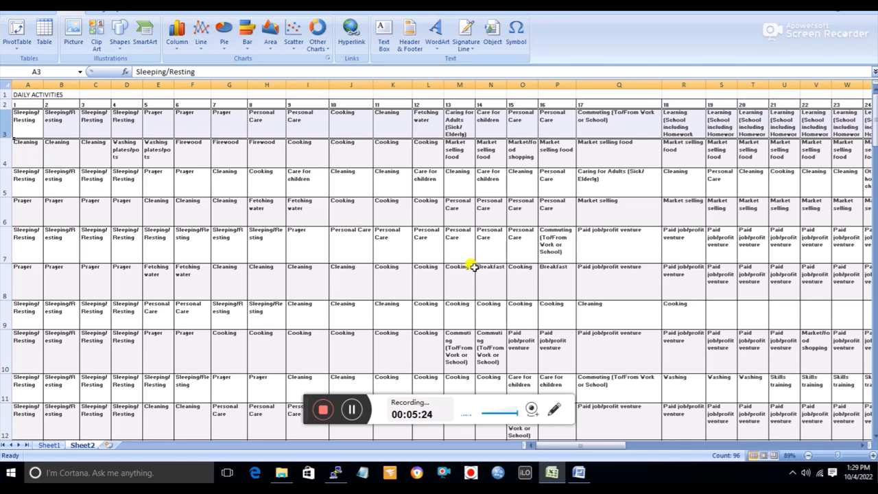
click(24, 119)
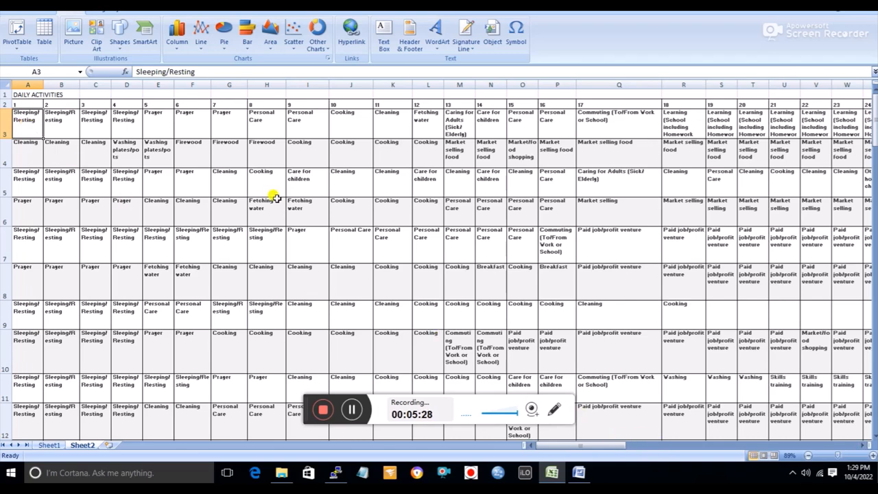
Compare the summary table for the first record (A3:CR3) with the one for all records (A3:CR121), including the Total Participants cell I123
scroll(872, 331, down, 12)
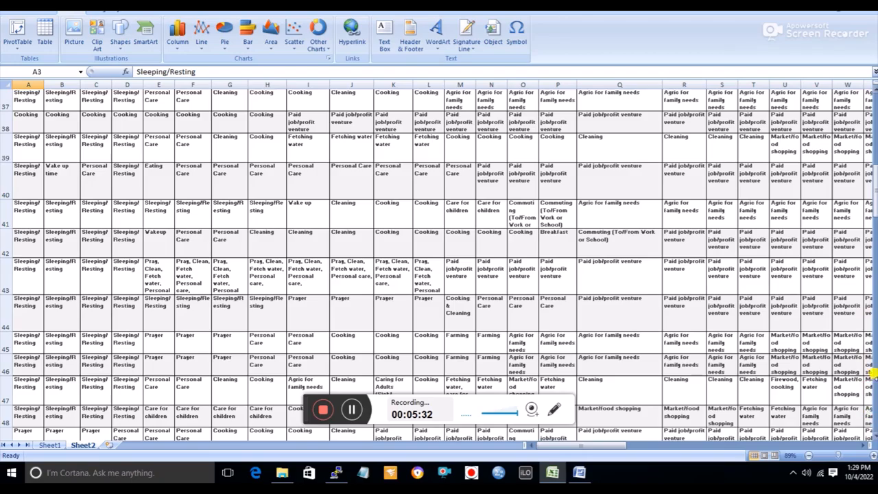
scroll(496, 331, down, 6)
scroll(764, 289, down, 8)
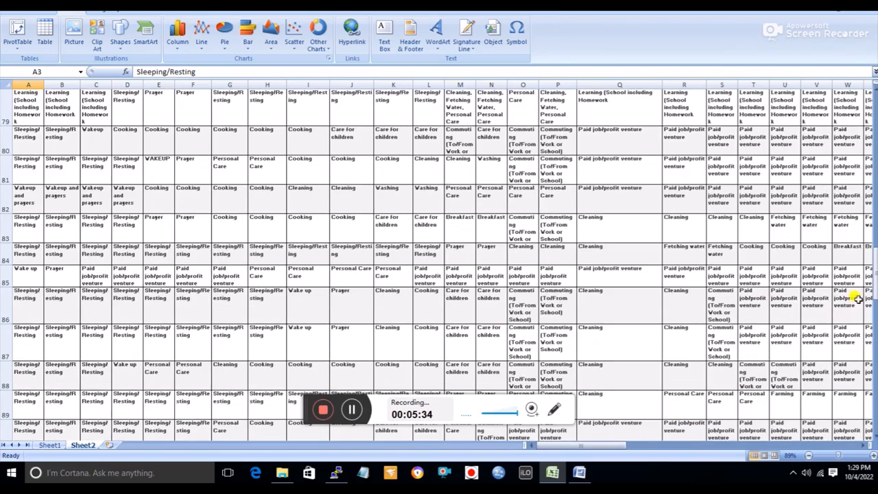
drag(875, 277, 875, 412)
scroll(356, 290, up, 2)
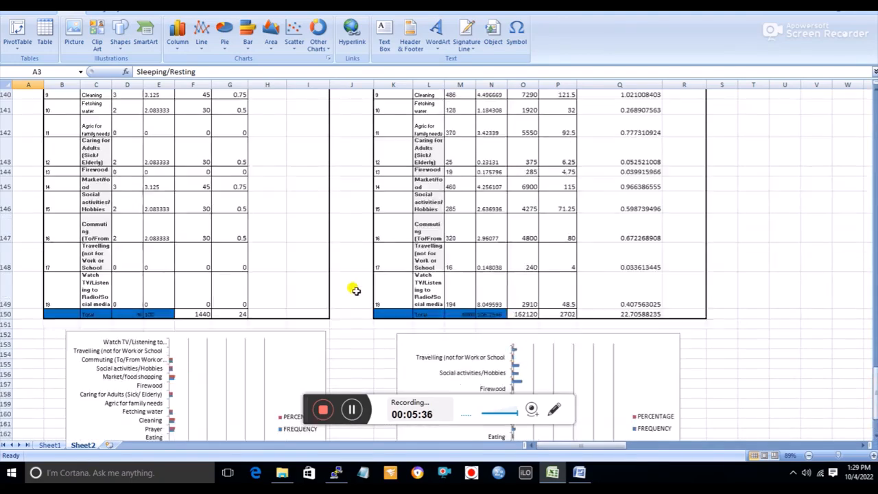
scroll(356, 291, up, 7)
click(52, 178)
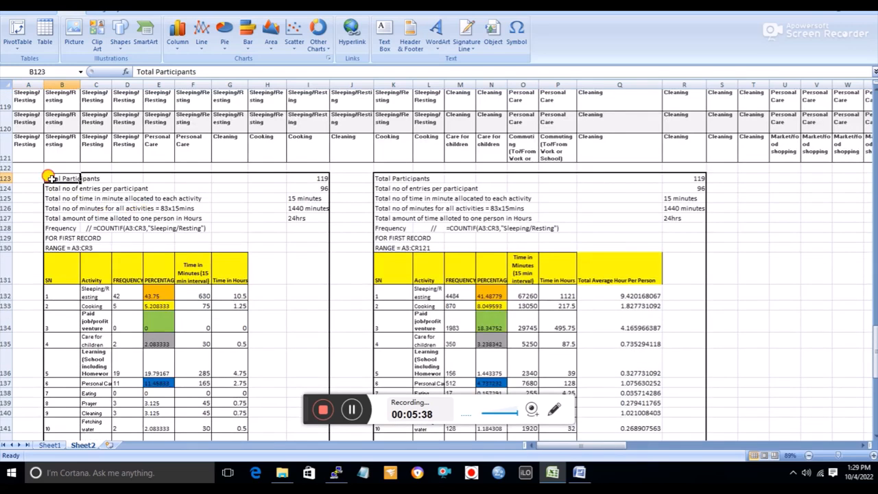
drag(52, 178, 217, 395)
click(436, 267)
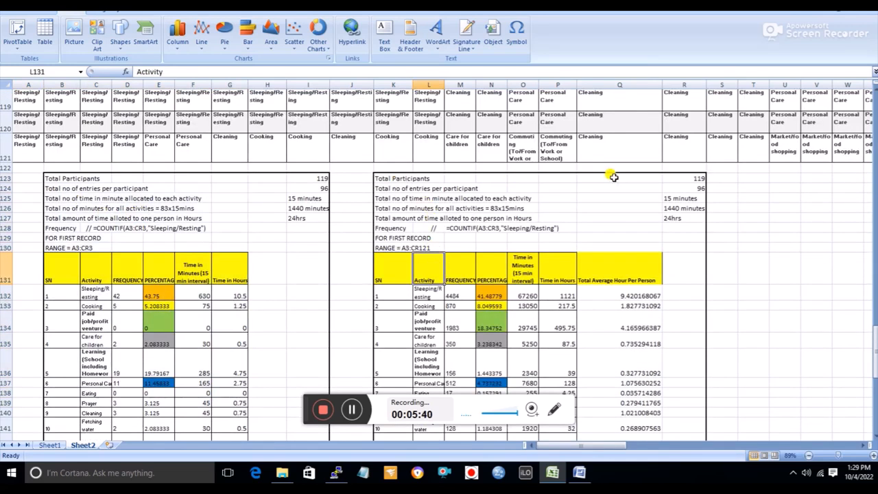
click(68, 178)
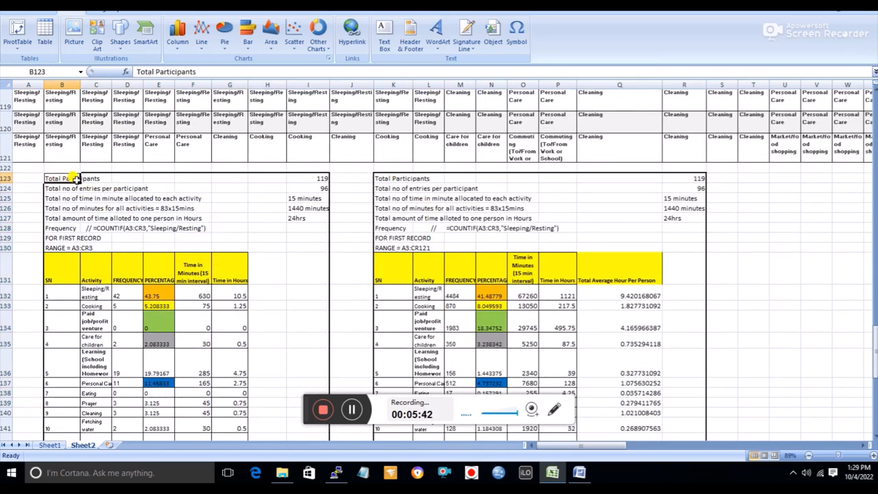
click(323, 177)
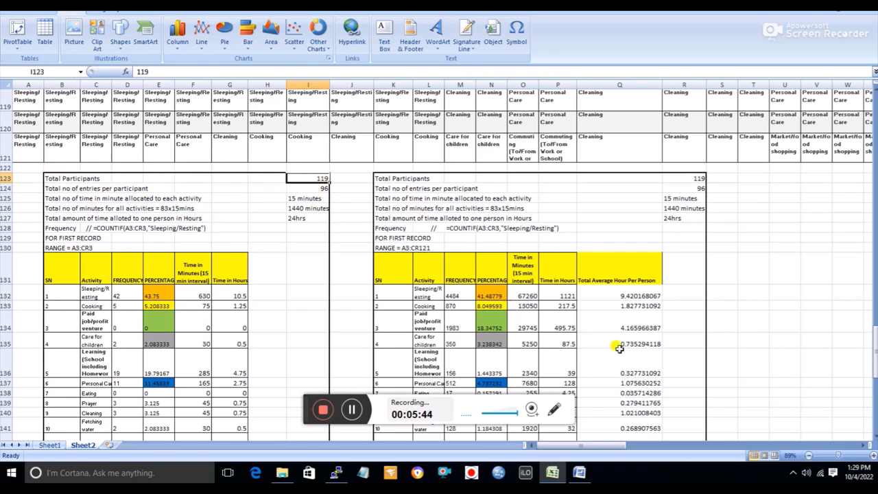
Review the first record's summary notes in I124:I127, covering entries per participant, minutes per activity, total minutes and total hours
click(839, 456)
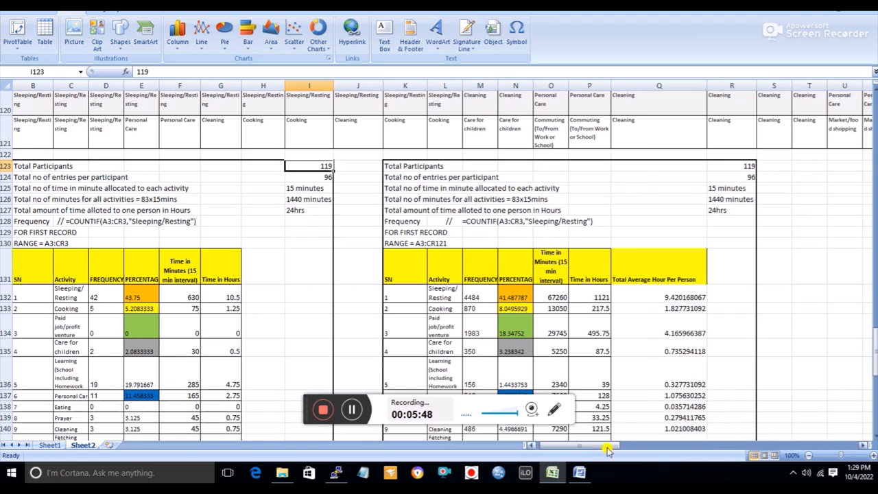
drag(606, 447, 576, 446)
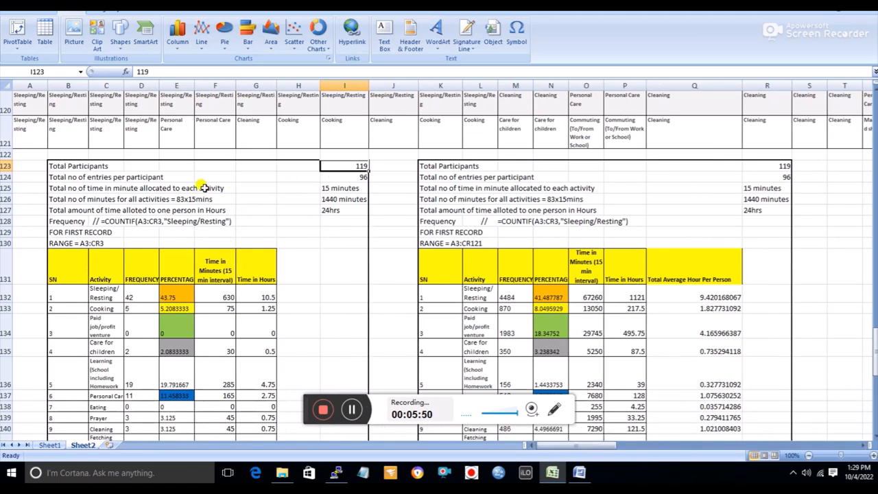
click(130, 177)
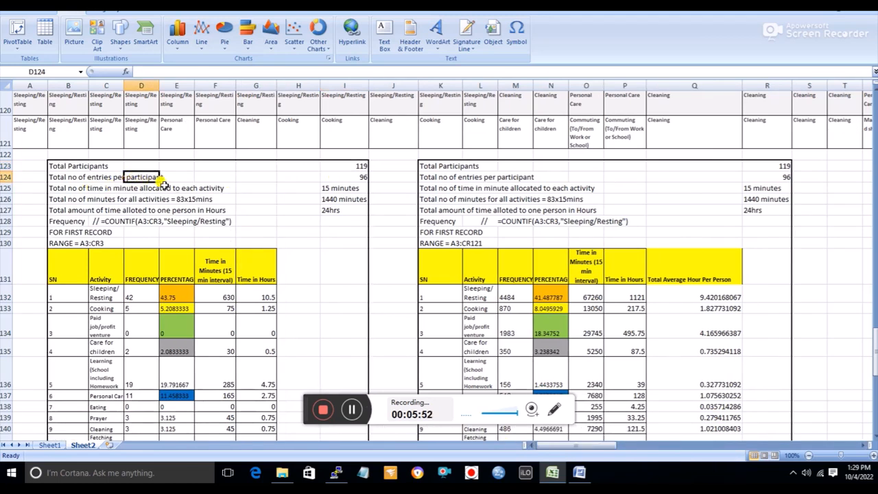
click(357, 177)
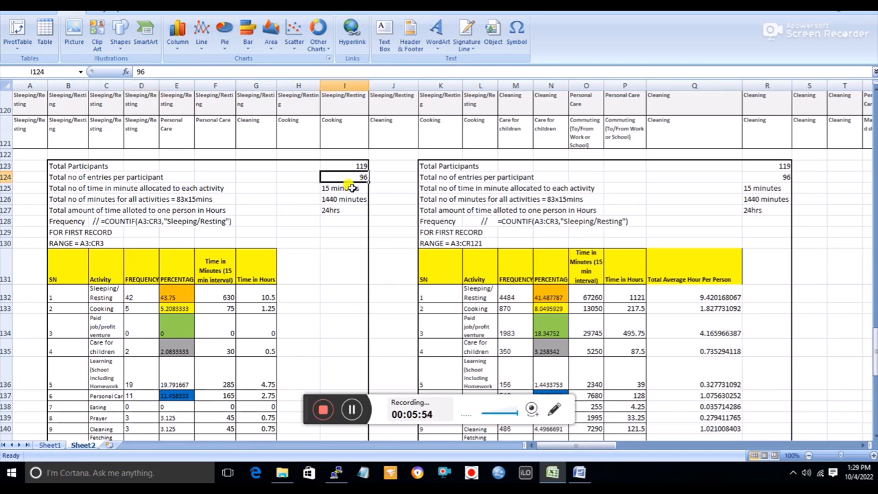
click(351, 188)
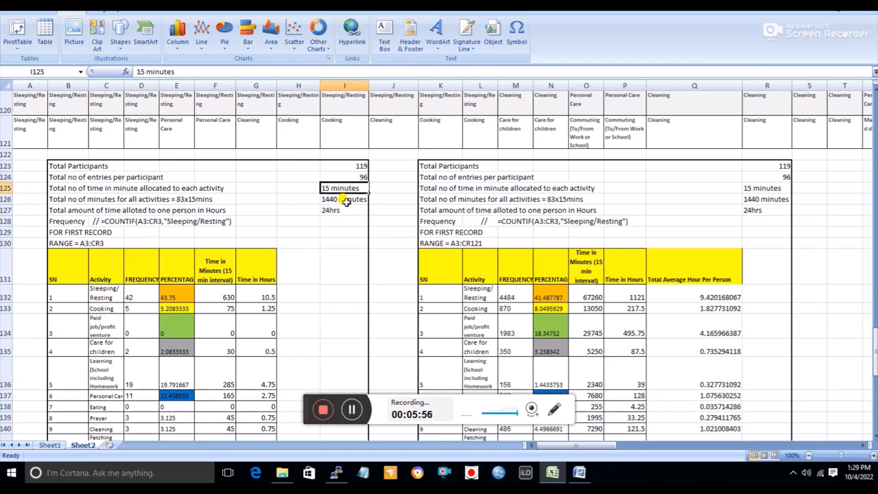
click(347, 200)
click(341, 214)
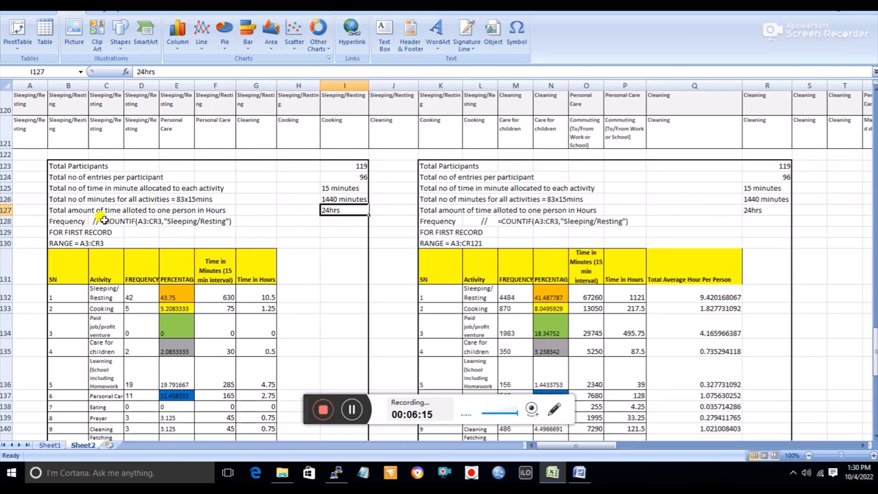
Read the COUNTIF frequency note in C128 and look over the first-record table down to its Total row
click(201, 220)
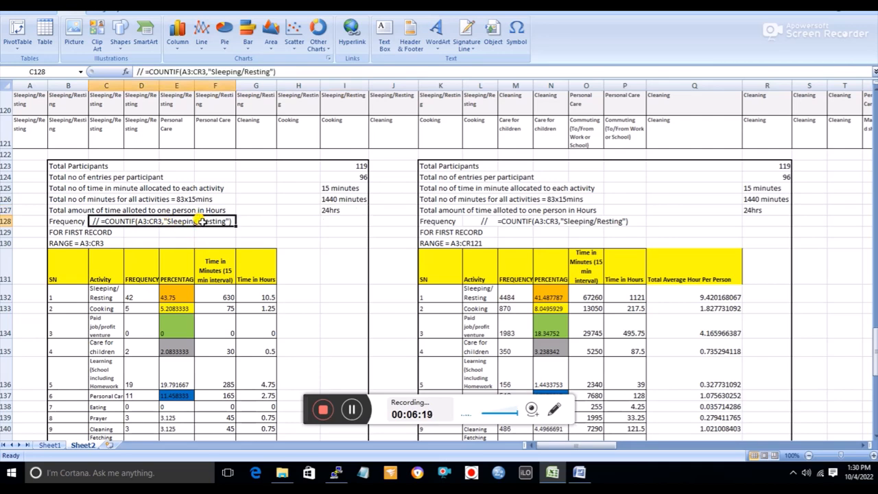
scroll(181, 297, down, 1)
scroll(180, 299, down, 1)
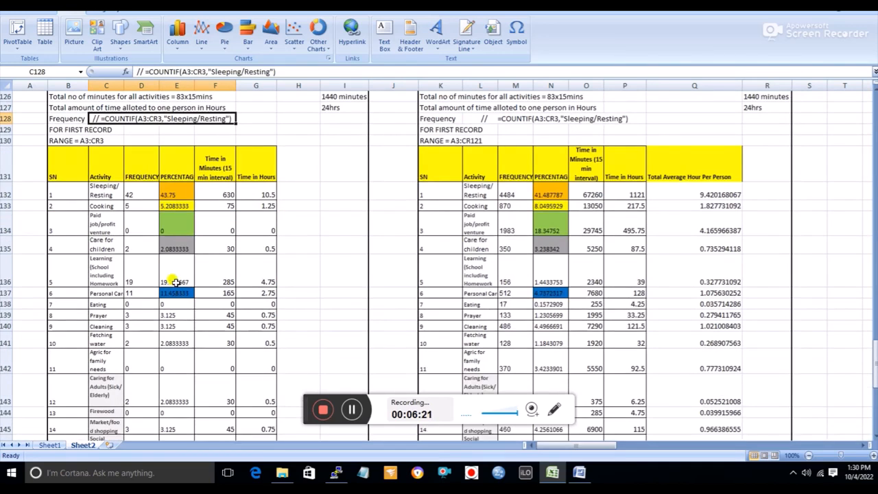
scroll(172, 276, up, 1)
scroll(165, 266, down, 2)
scroll(159, 254, down, 2)
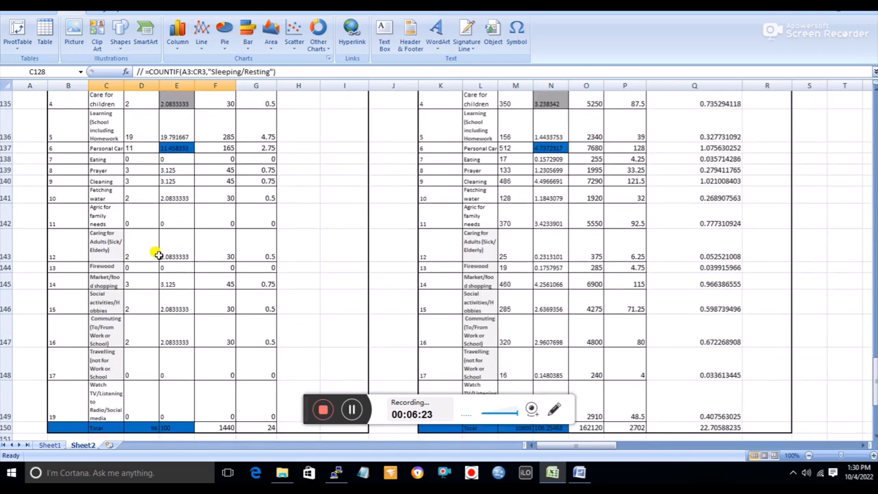
scroll(158, 254, up, 3)
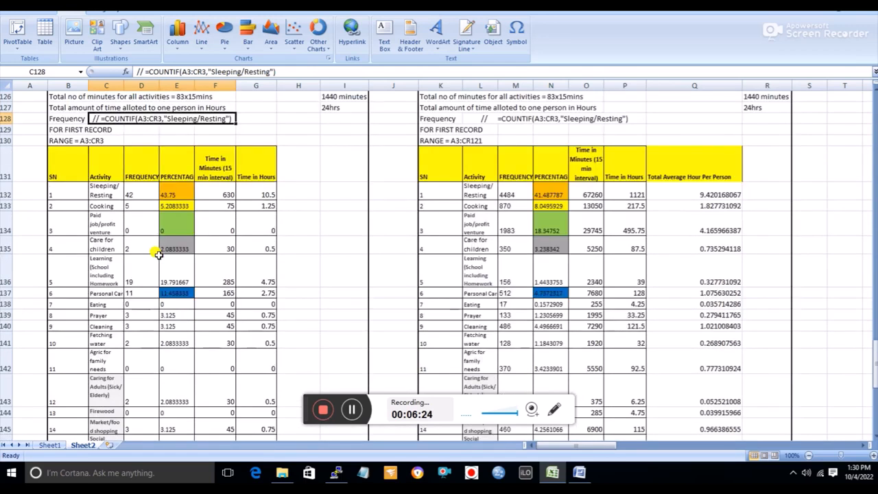
Go through the first-record Activity list, from Sleeping/Resting in C132 to Watch TV/Listening to Radio/Social media in C149
click(67, 172)
drag(103, 177, 101, 358)
click(108, 339)
click(107, 190)
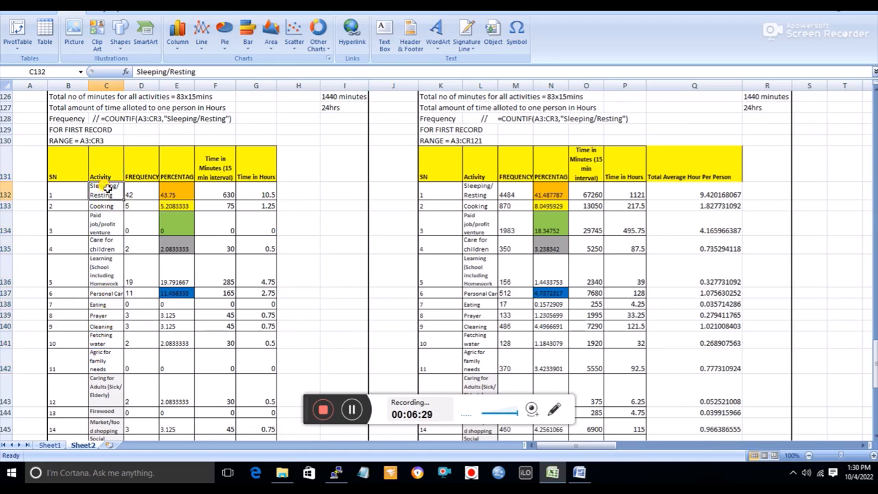
click(106, 205)
click(101, 221)
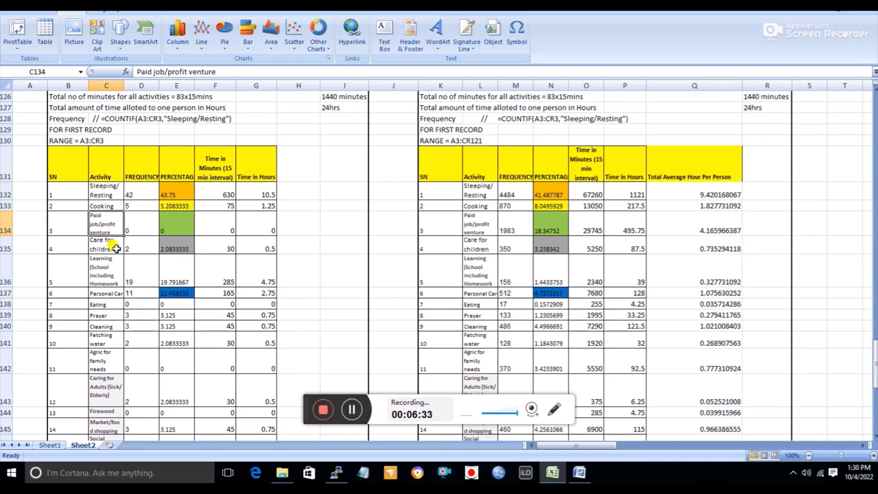
click(104, 245)
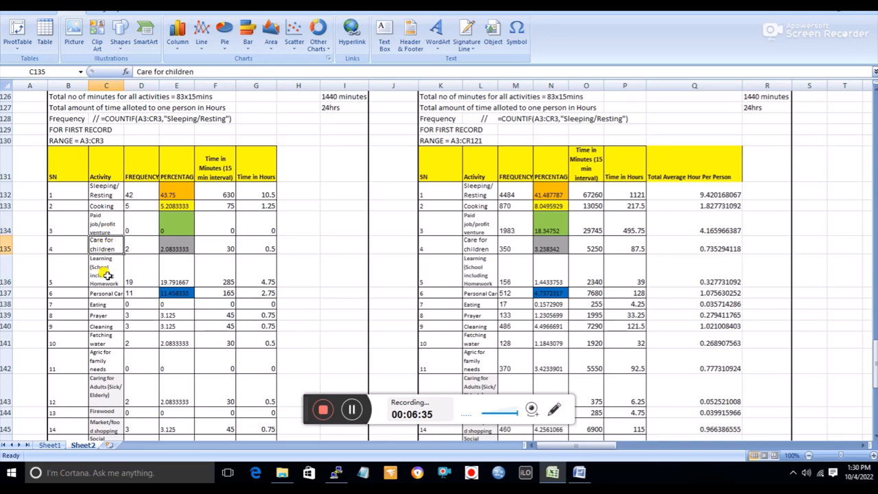
click(104, 275)
scroll(106, 275, down, 5)
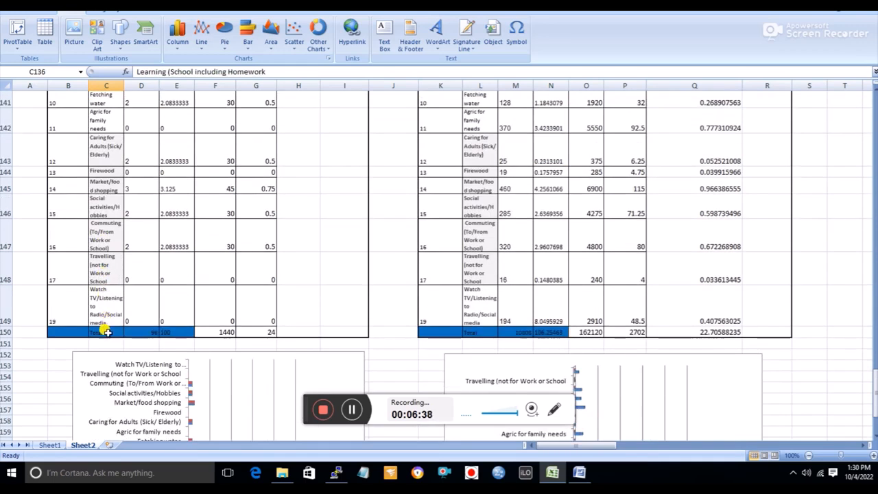
click(107, 305)
scroll(106, 267, up, 2)
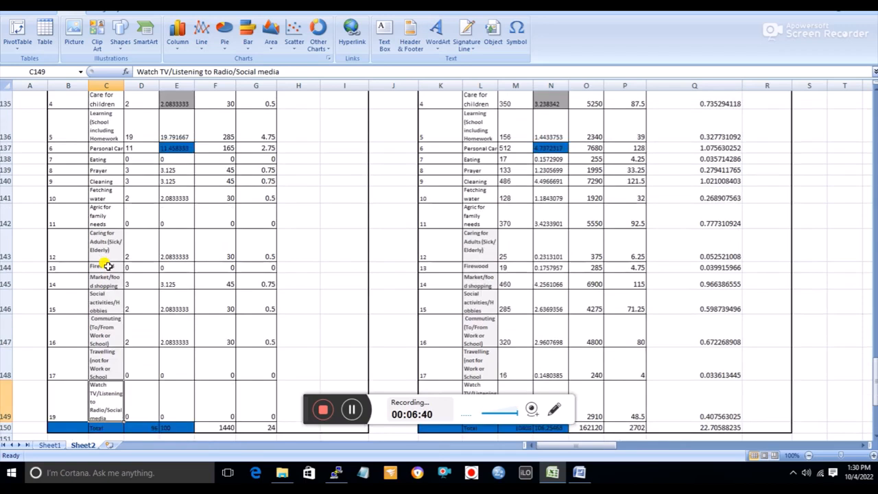
scroll(110, 264, up, 7)
scroll(134, 226, down, 4)
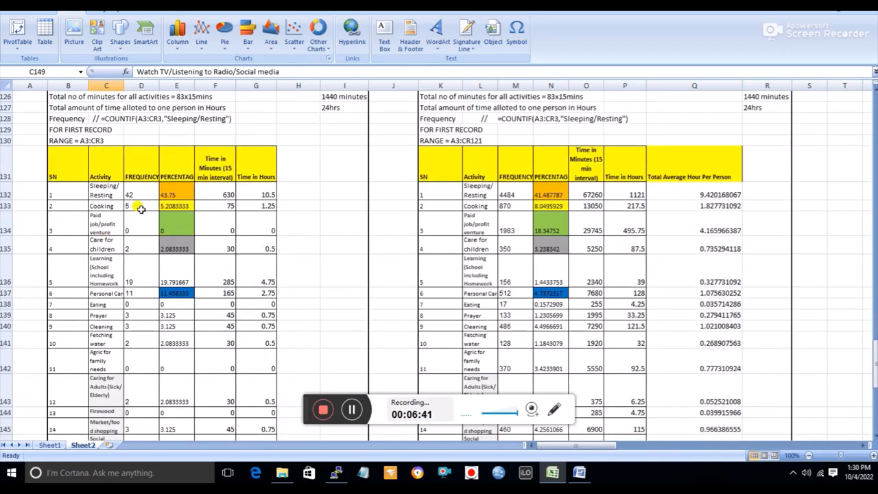
Inspect the Sleeping/Resting frequency formula in D132 and compare it with the activity name in C132 and the notes above
click(139, 177)
click(138, 194)
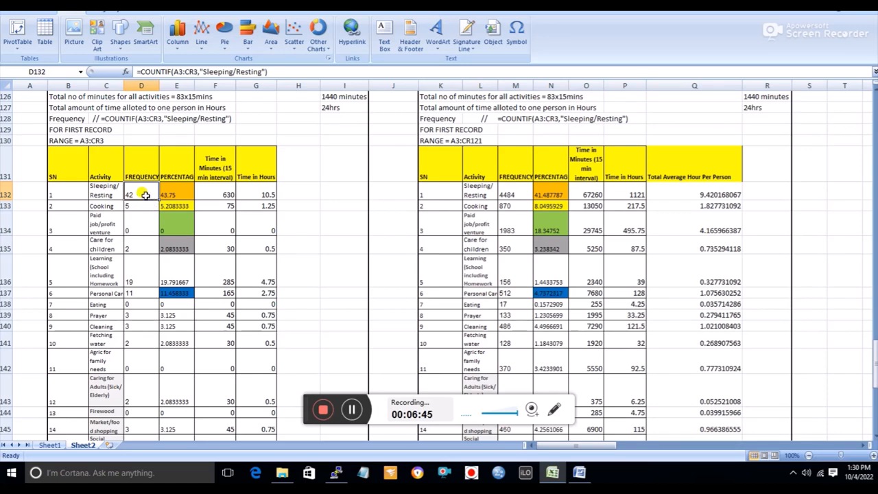
click(106, 192)
click(142, 192)
scroll(179, 192, up, 2)
scroll(181, 191, down, 1)
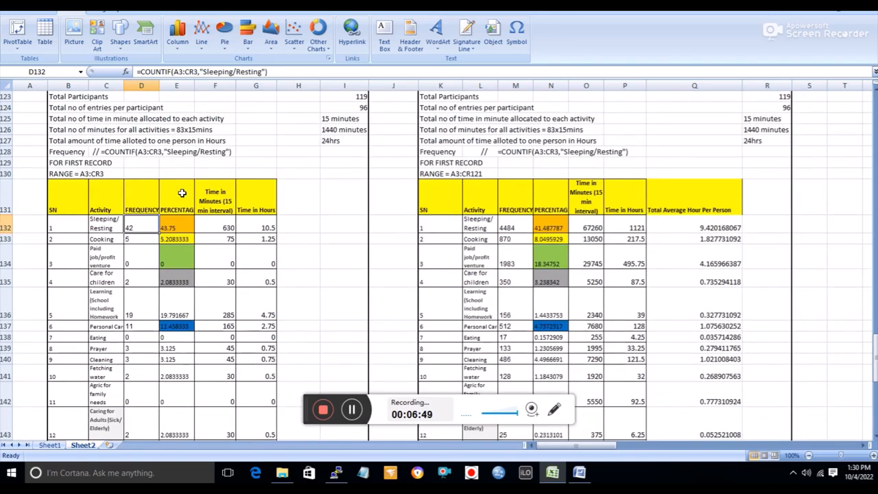
scroll(181, 191, up, 1)
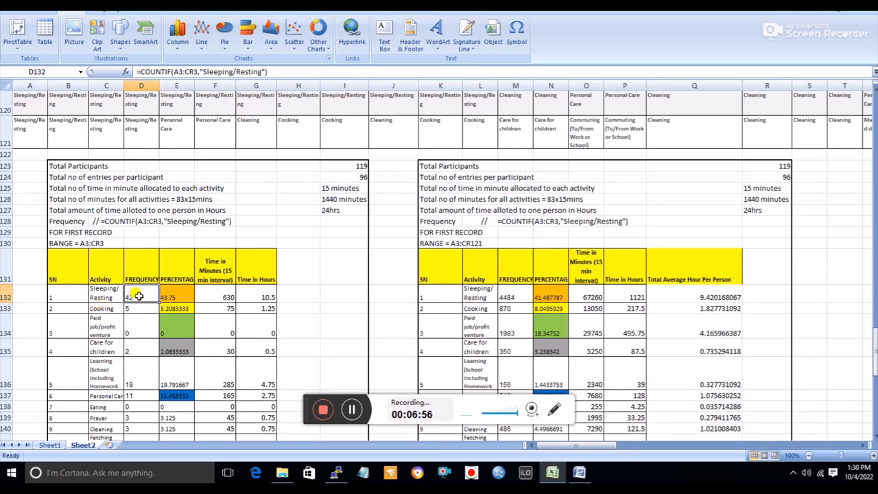
Examine the COUNTIF formulas of other first-record activities, in D136 and from D149 up to D143
scroll(139, 295, down, 4)
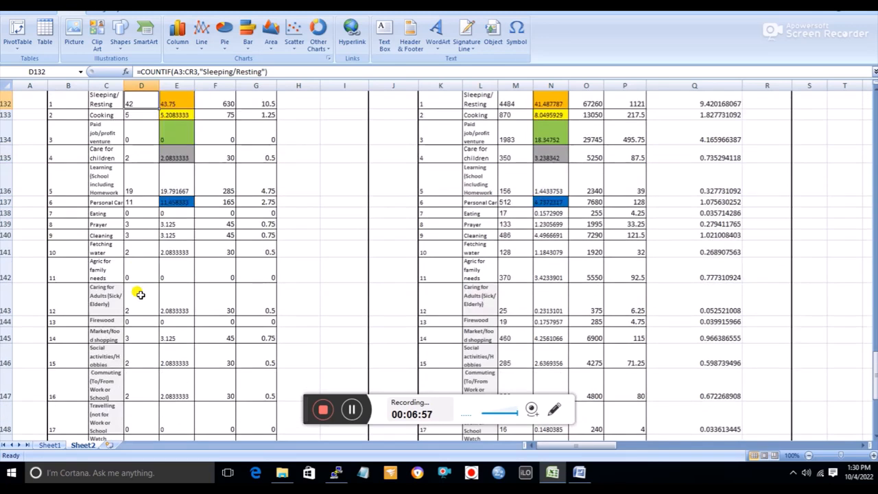
click(141, 190)
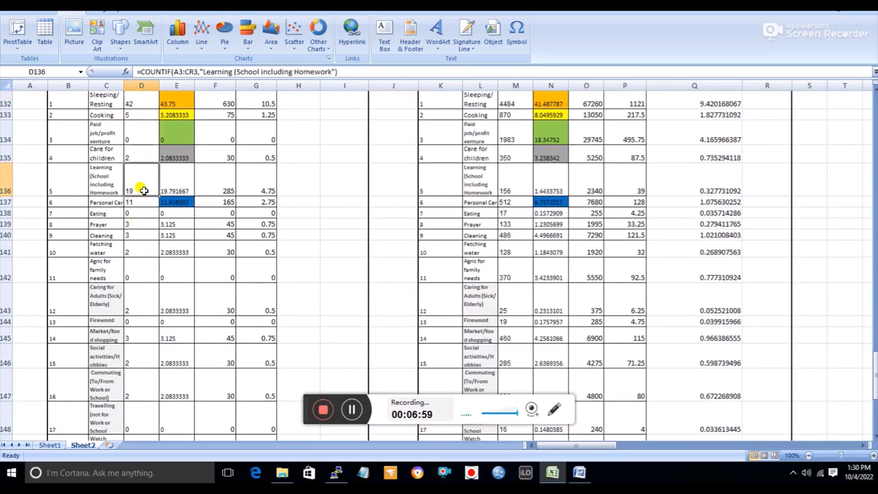
scroll(142, 190, up, 1)
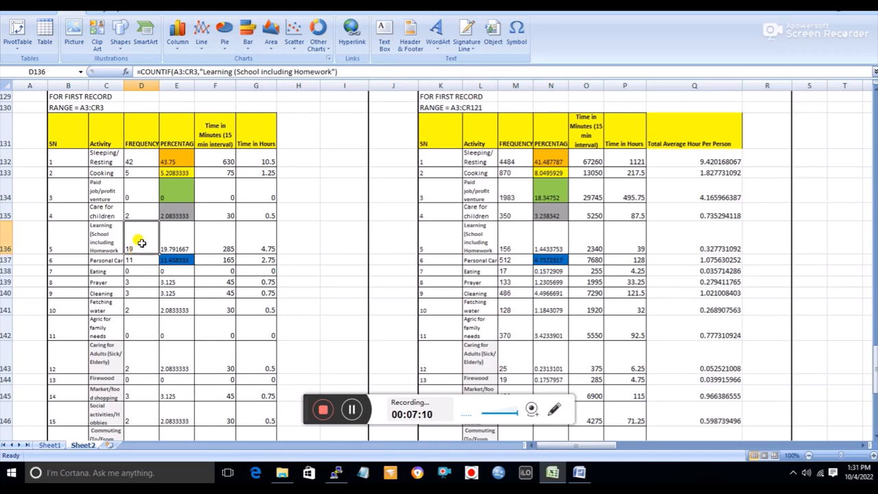
scroll(140, 242, down, 4)
click(135, 304)
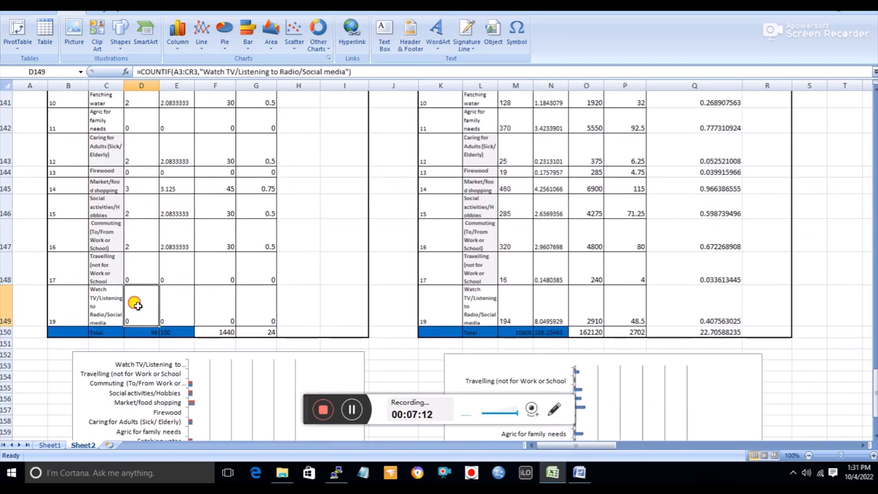
click(141, 267)
click(141, 238)
click(140, 210)
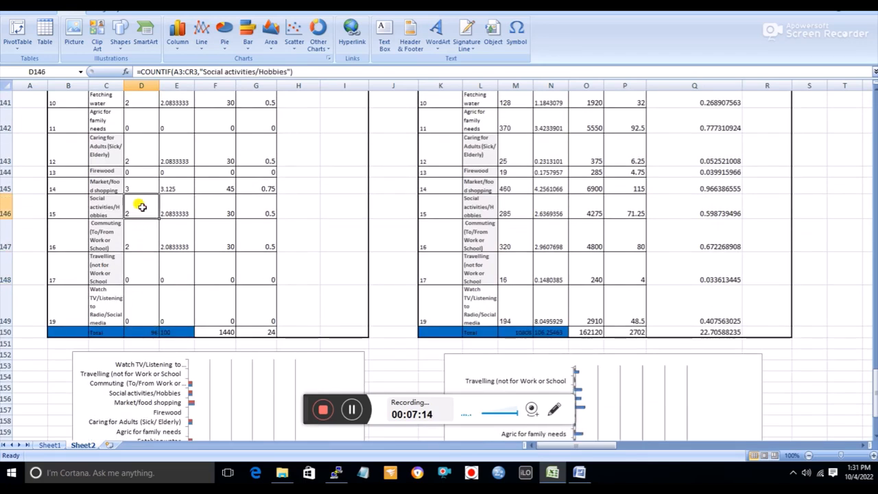
click(144, 187)
click(141, 162)
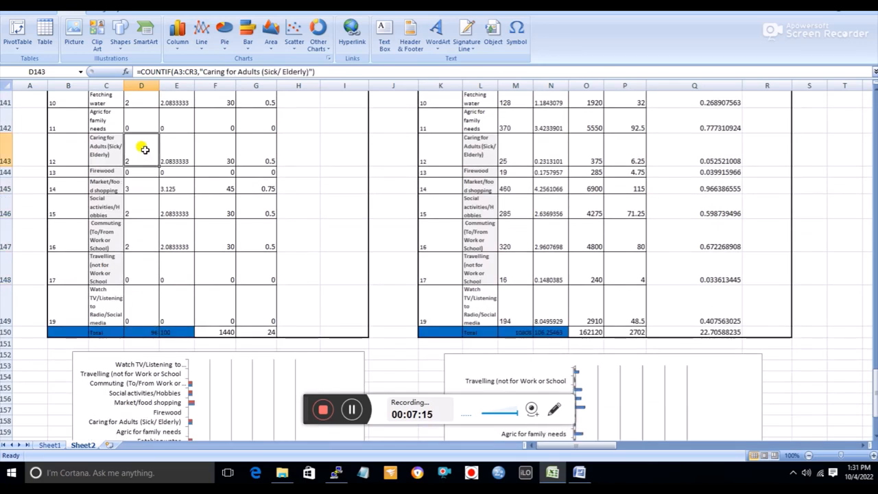
Trace the A3:CR3 range of the D132 formula in the daily activities, from cell A3 across to CR3
scroll(144, 146, up, 4)
scroll(147, 178, up, 4)
scroll(160, 296, down, 3)
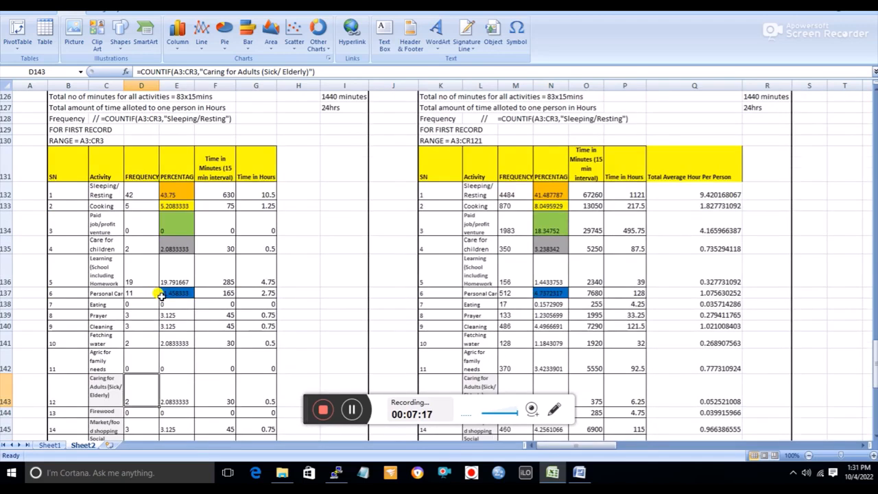
scroll(161, 297, up, 2)
click(144, 295)
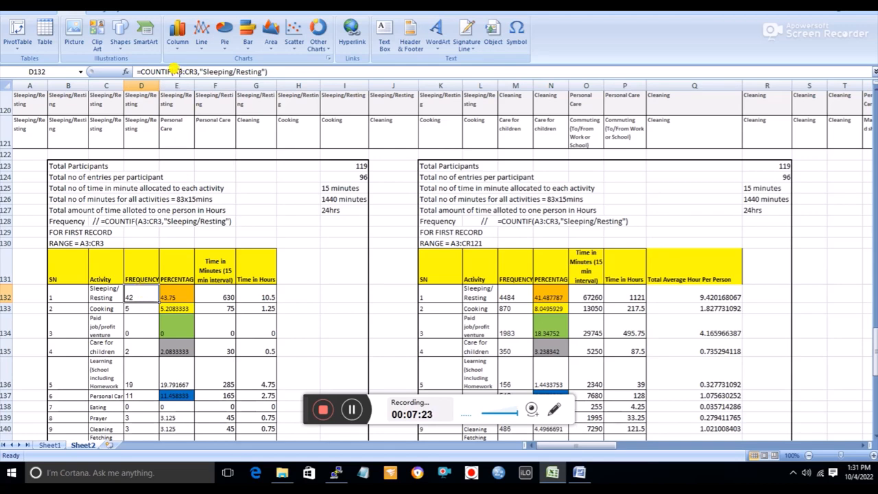
scroll(245, 235, up, 20)
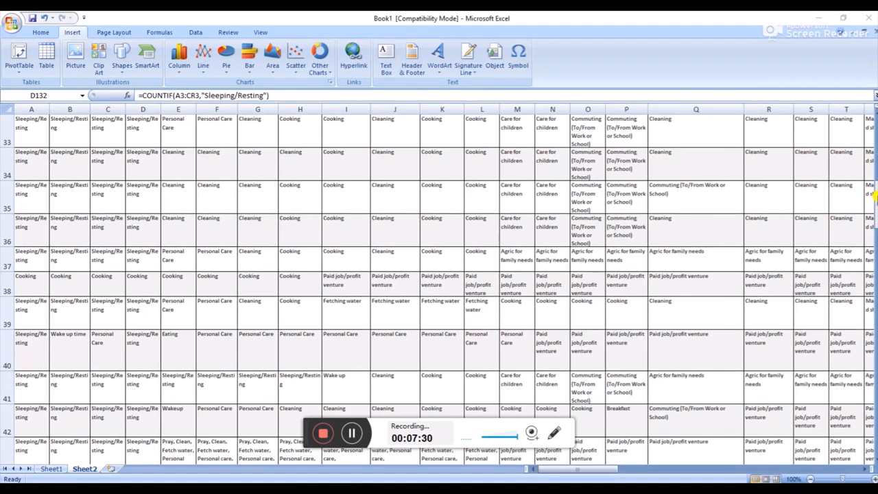
scroll(874, 182, up, 10)
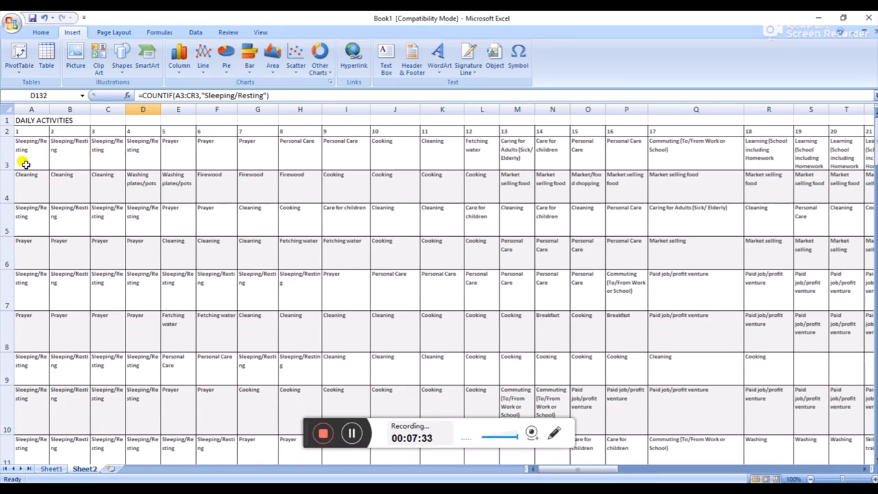
click(20, 153)
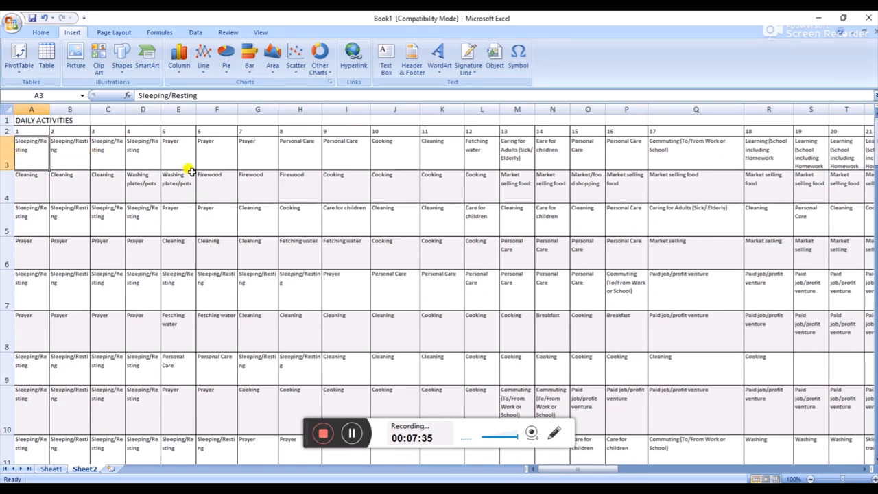
drag(605, 470, 846, 466)
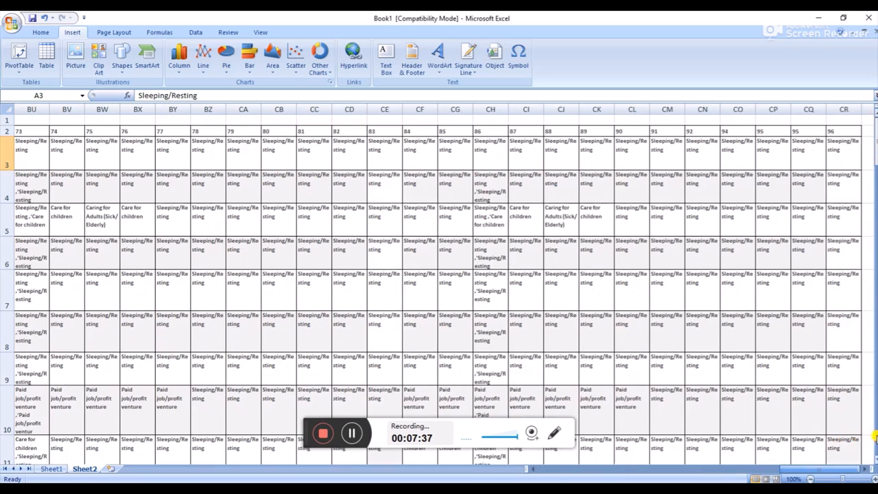
click(850, 160)
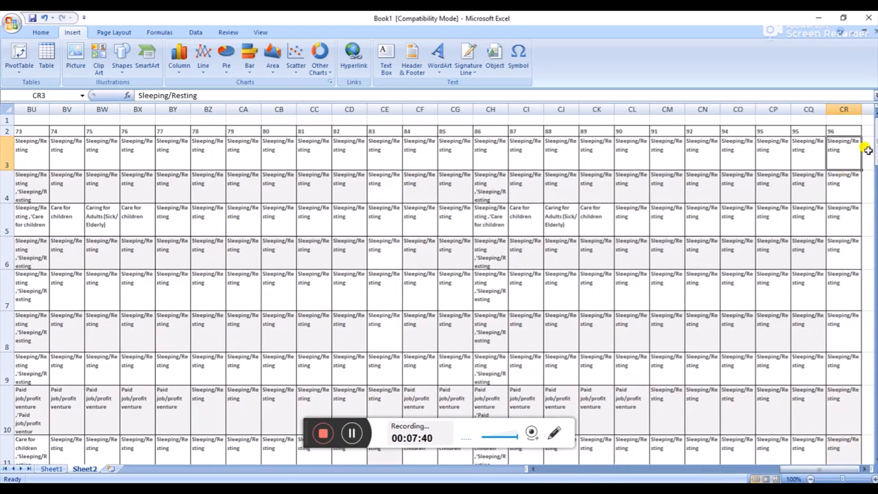
Return to the first-record summary table and recheck the Sleeping/Resting COUNTIF formula in D132
drag(875, 144, 876, 382)
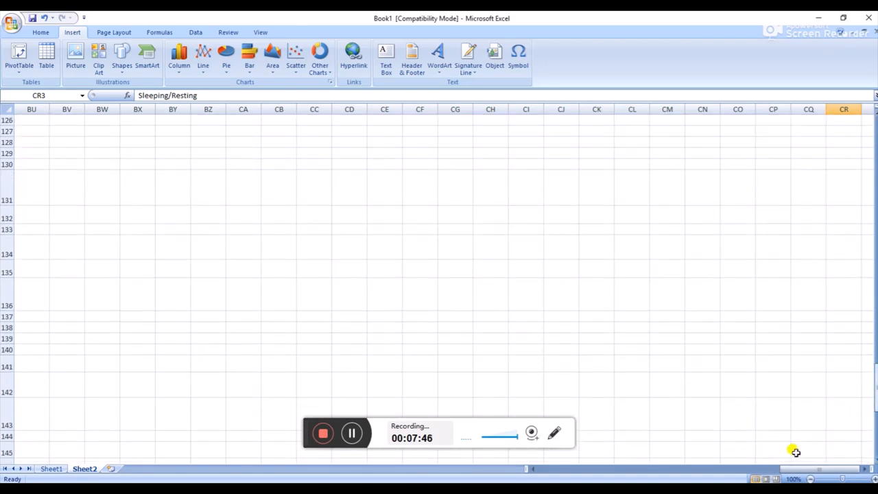
drag(804, 469, 577, 469)
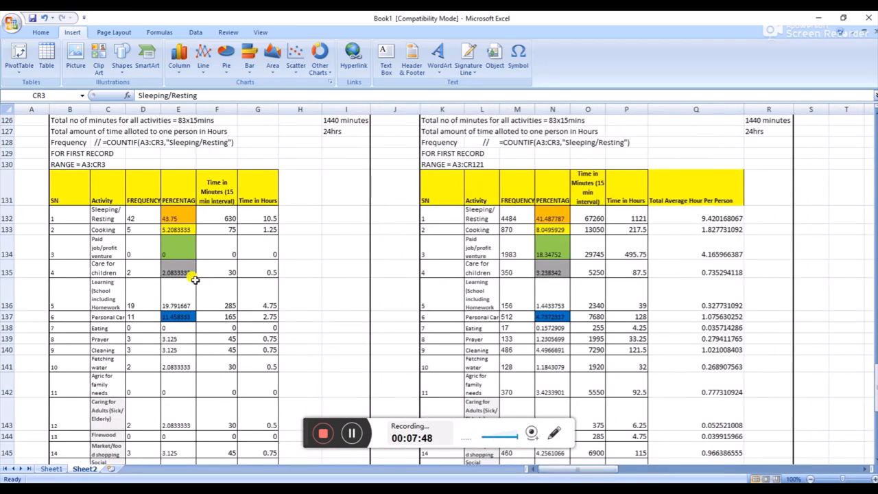
scroll(195, 280, down, 1)
click(139, 187)
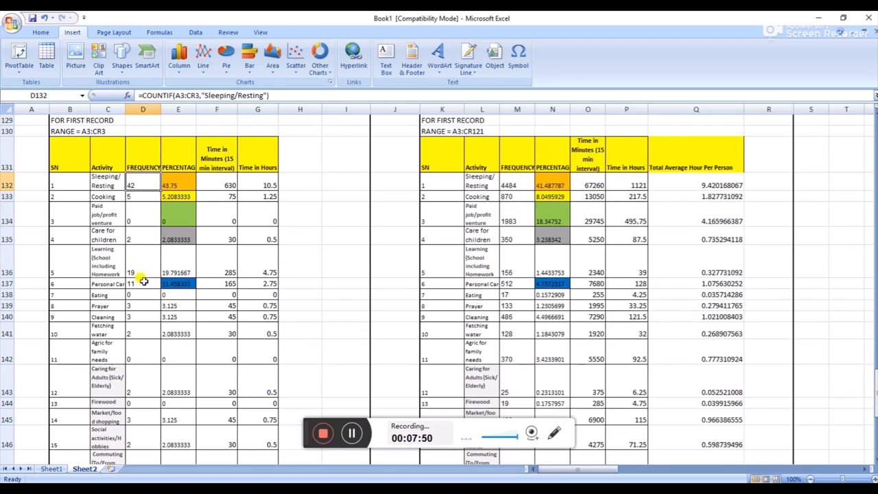
Inspect the first-record Sleeping/Resting formulas for percentage, time in minutes and time in hours in E132, F132 and G132
click(177, 186)
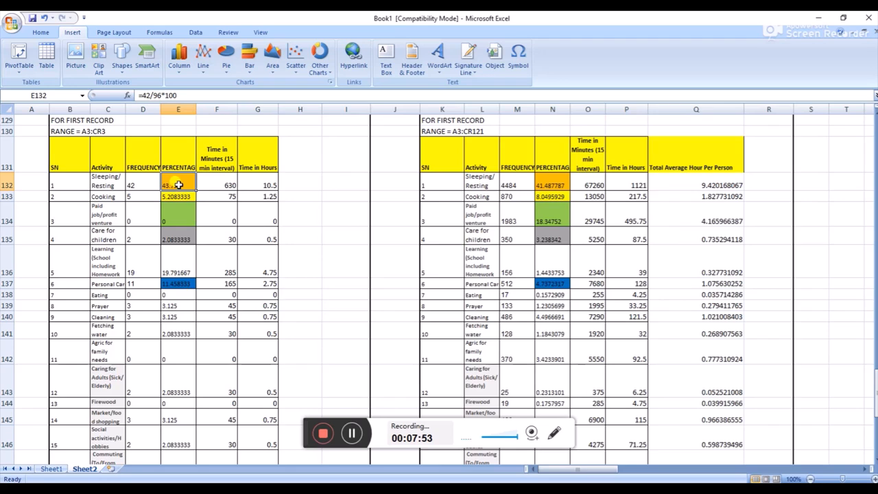
click(226, 182)
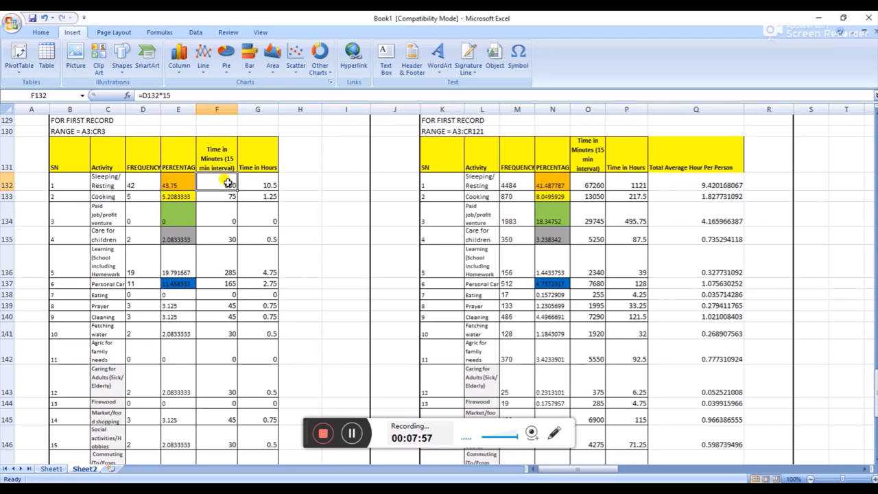
click(135, 181)
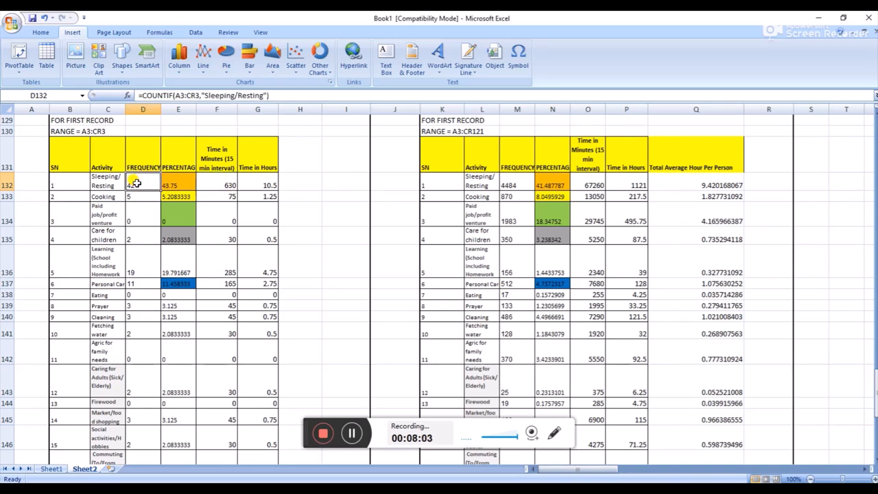
click(227, 184)
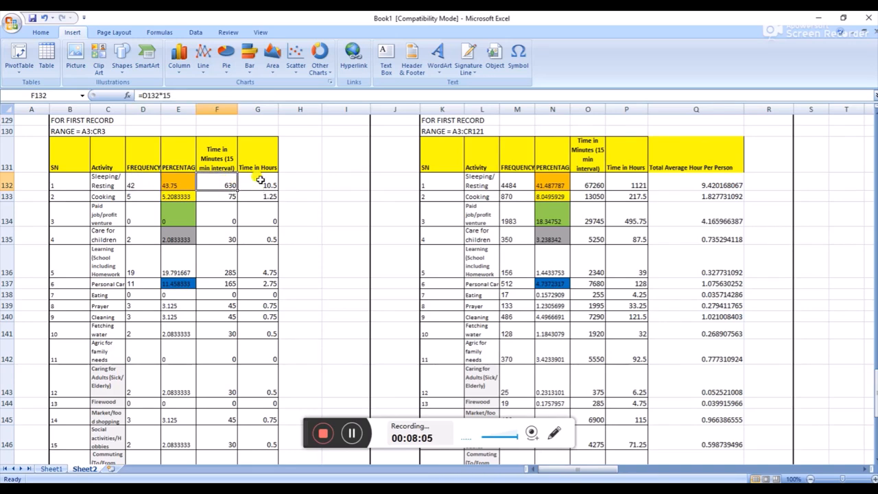
click(261, 180)
click(270, 180)
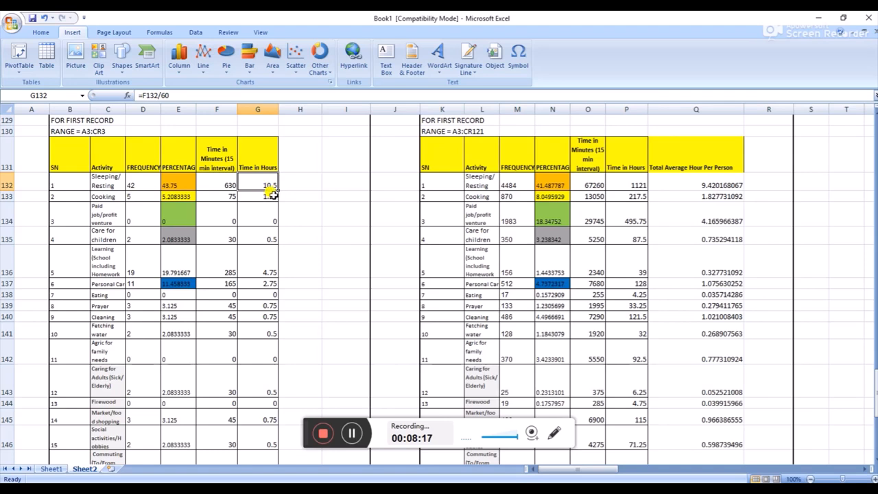
Review the Time in Hours column of the first-record table down to its total, and check the Learning formula in G136
scroll(268, 222, down, 2)
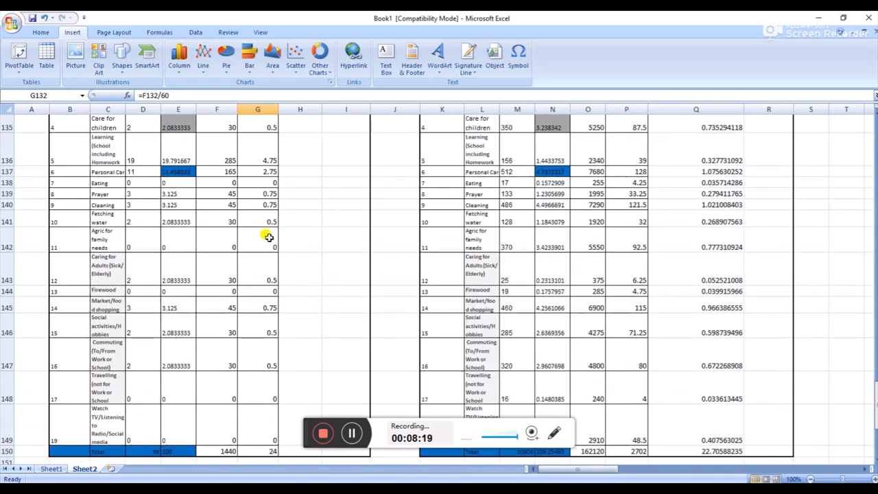
scroll(261, 267, up, 3)
scroll(261, 268, down, 2)
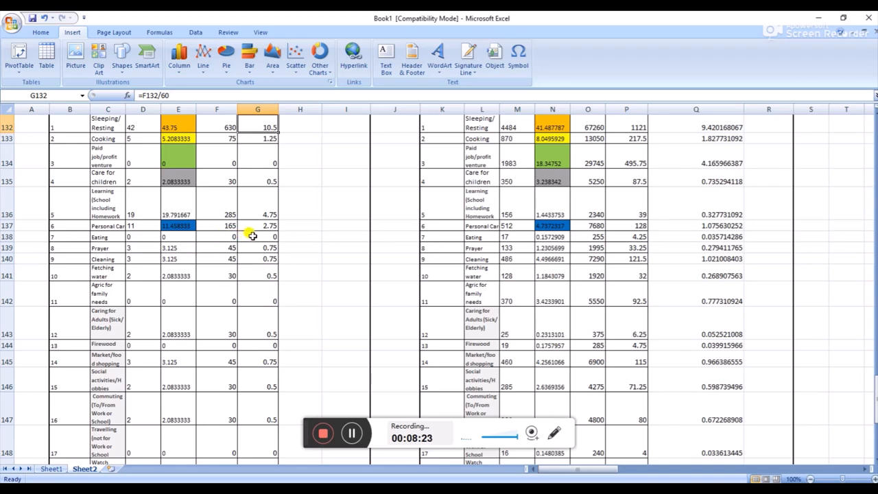
scroll(252, 235, down, 2)
scroll(255, 237, up, 2)
click(258, 212)
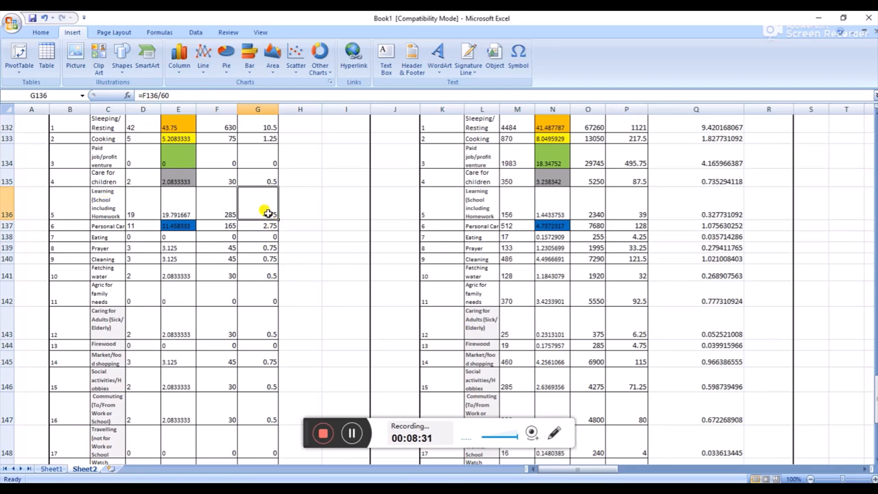
scroll(268, 235, down, 2)
Trace the all-record range A3:CR121 in the daily activities, from cell A3 to cell CR121
scroll(262, 255, up, 4)
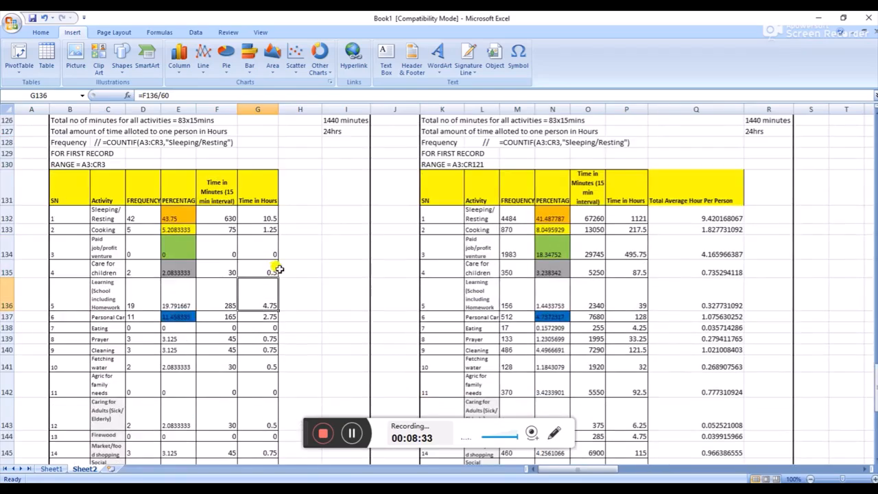
scroll(278, 267, up, 20)
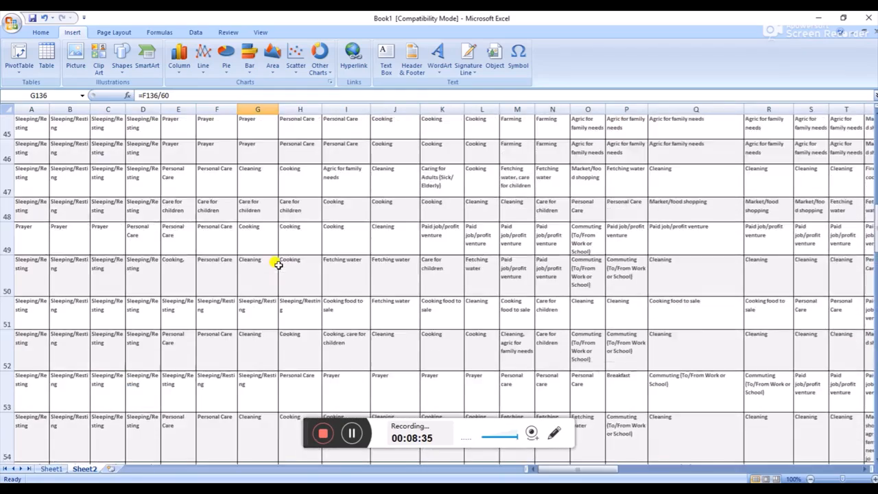
scroll(278, 265, up, 15)
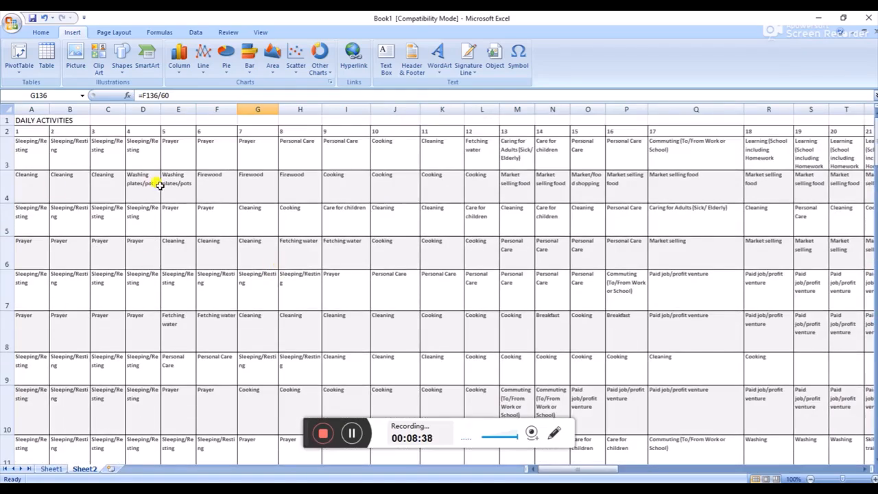
click(31, 155)
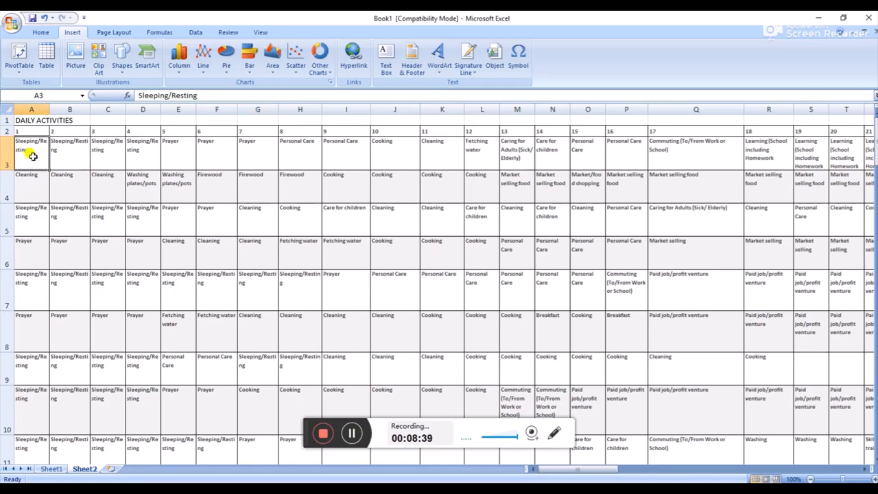
drag(874, 157, 872, 404)
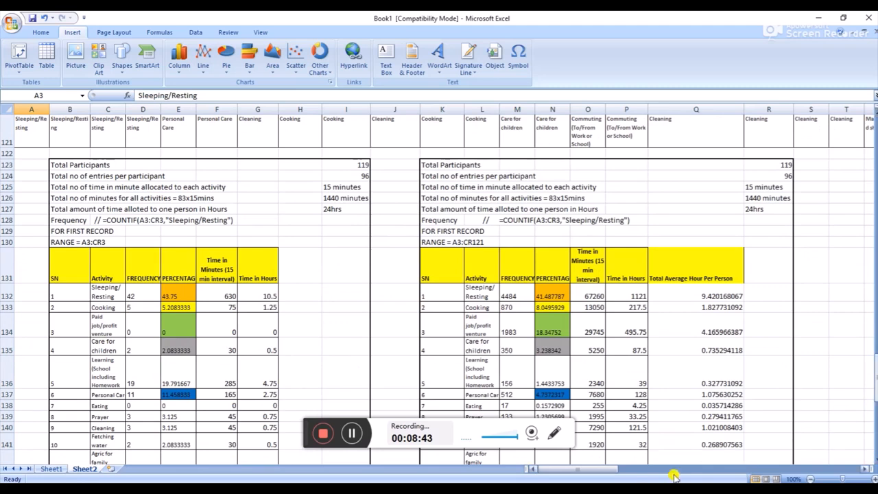
drag(608, 469, 854, 465)
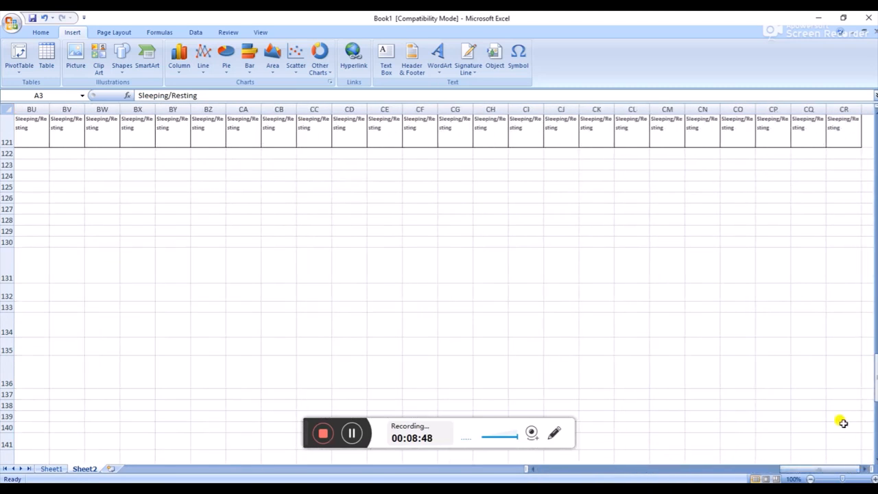
scroll(840, 418, up, 2)
click(844, 327)
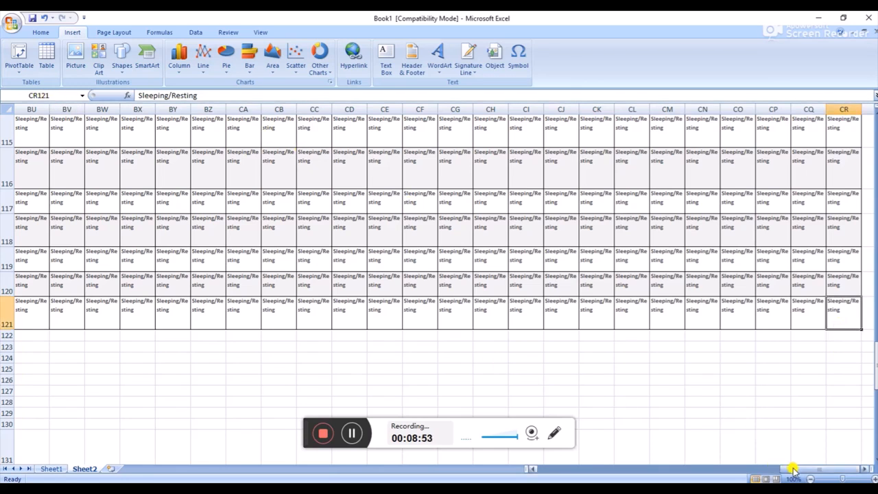
Return to the all-record summary table and examine the A3:CR121 range in the Sleeping/Resting COUNTIF formula in M132
drag(793, 467, 588, 461)
scroll(601, 350, down, 2)
scroll(601, 350, down, 2)
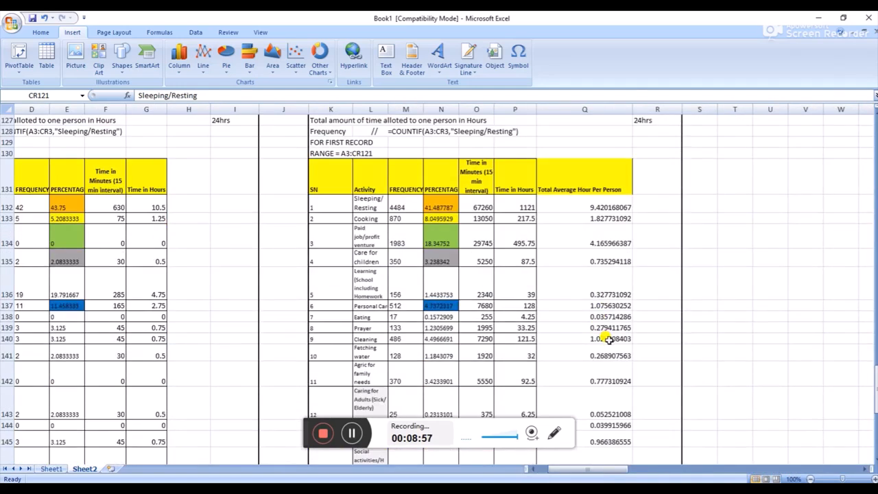
scroll(602, 342, up, 1)
click(404, 240)
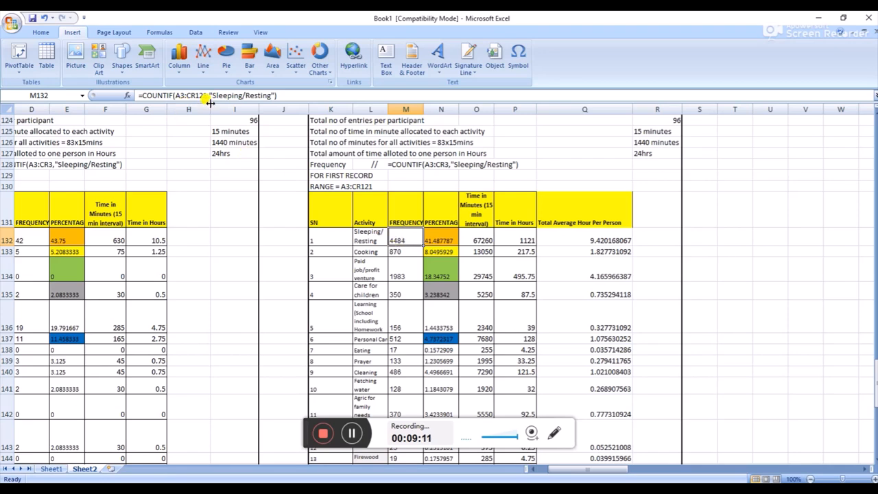
drag(179, 95, 207, 96)
Check the all-record percentage formulas for Cooking, Paid job/profit venture and Learning in N133, N134 and N136
click(437, 253)
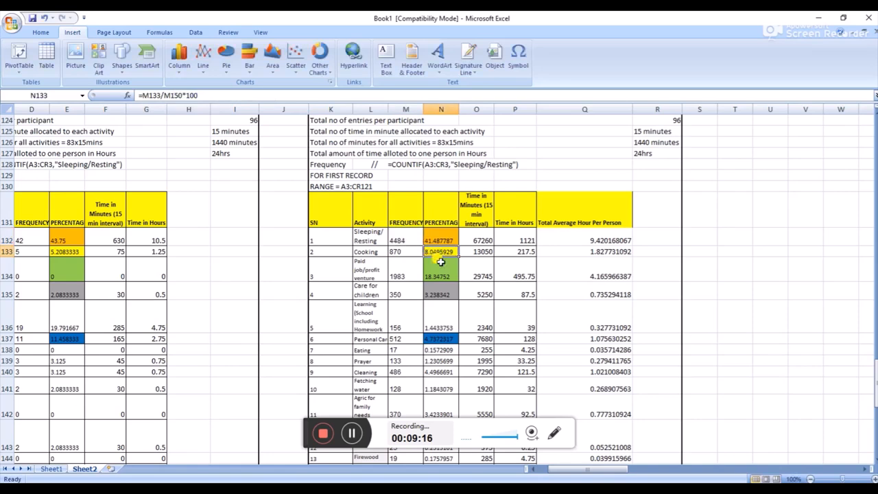
click(442, 271)
click(447, 310)
scroll(449, 319, down, 1)
scroll(450, 320, down, 5)
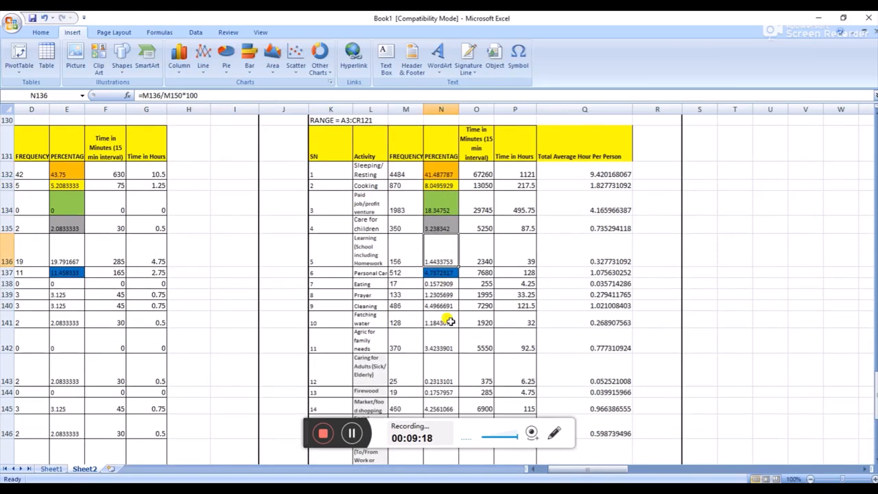
scroll(449, 320, up, 3)
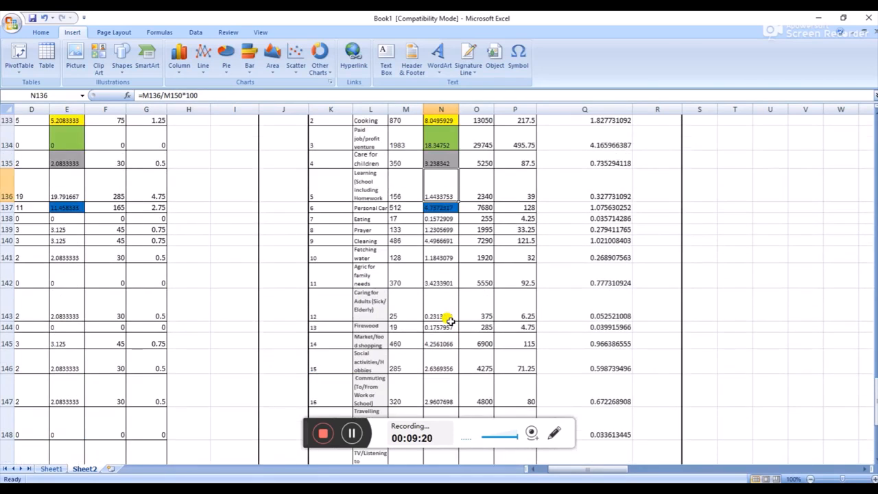
scroll(449, 320, up, 4)
Compare the all-record Sleeping/Resting formulas for time in minutes in O132 and time in hours in P132
click(482, 295)
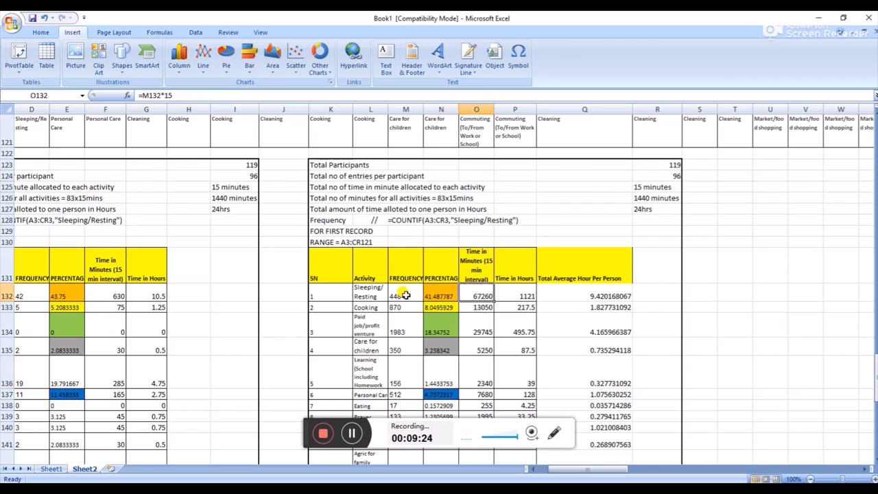
click(525, 295)
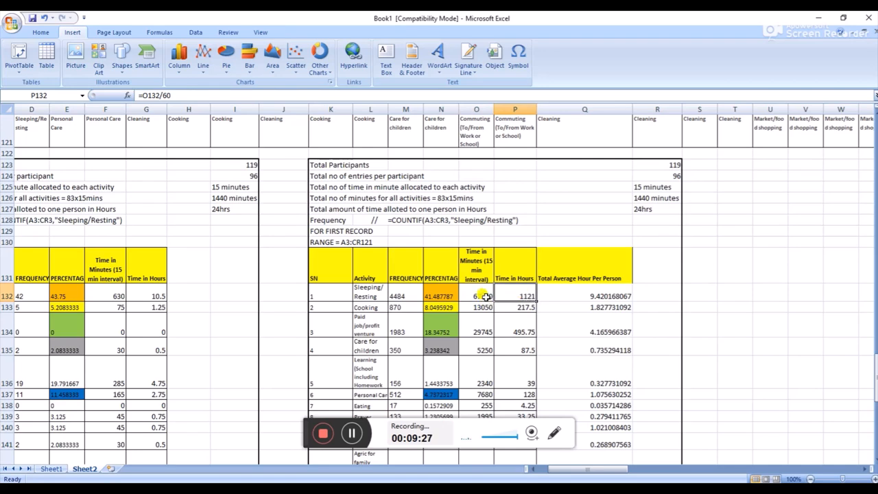
click(485, 296)
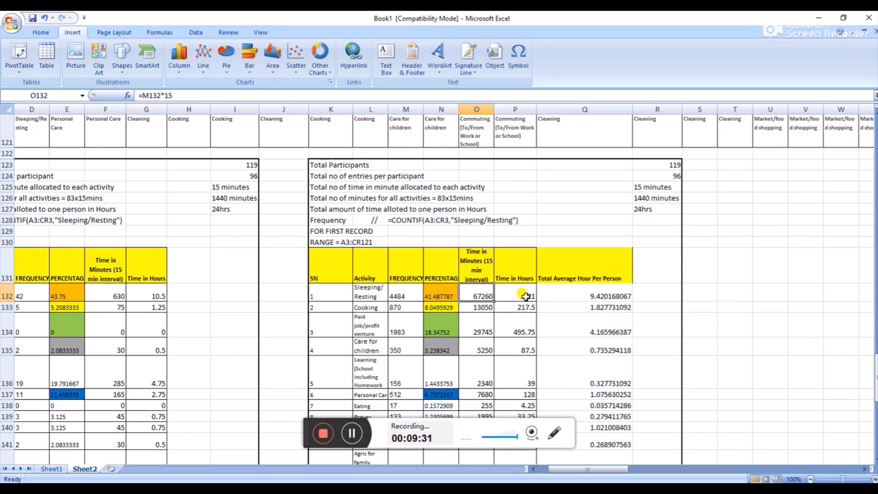
click(526, 296)
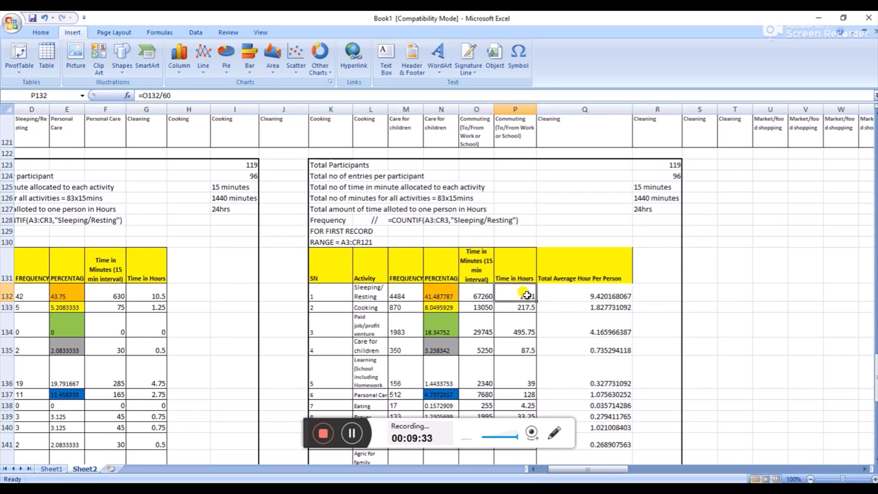
click(482, 293)
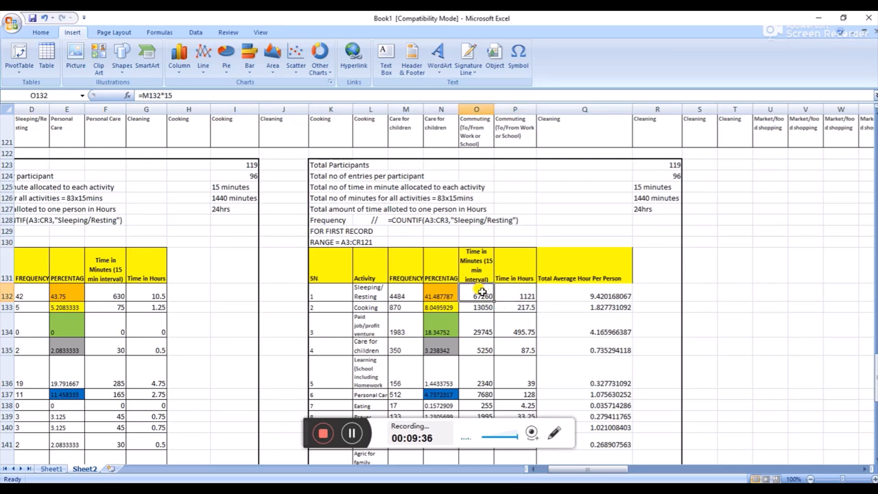
click(520, 296)
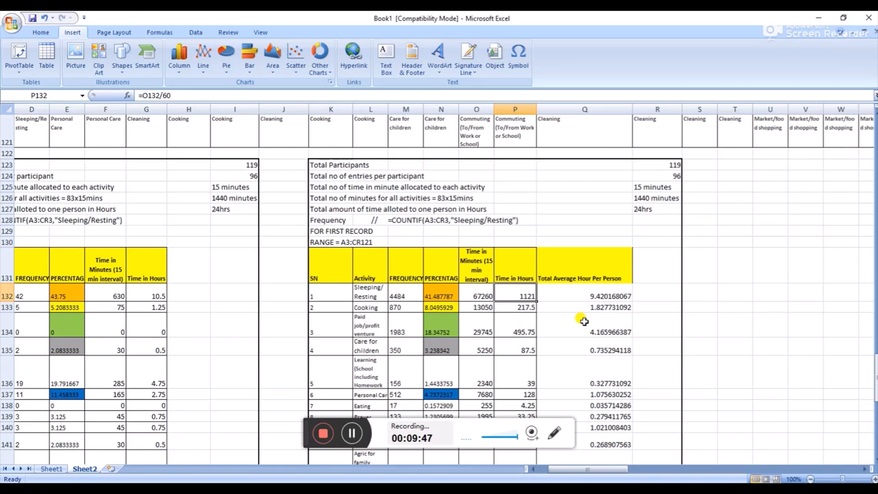
Examine the Total Average Hour Per Person formulas in Q132, Q134, Q147 and Q146, reviewing the column down to its total
click(596, 289)
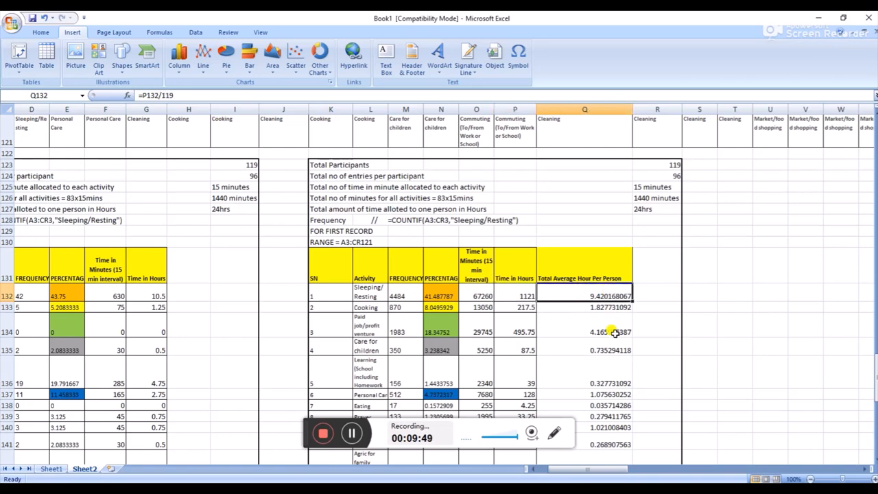
scroll(614, 332, down, 2)
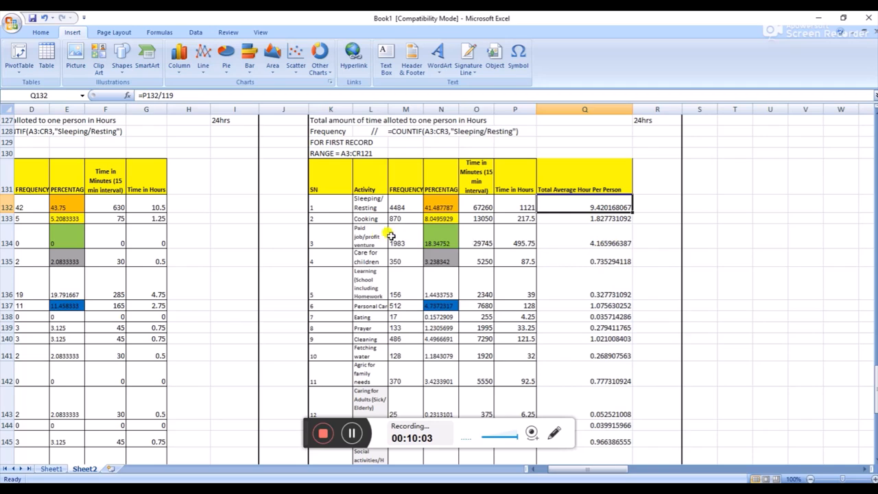
click(597, 244)
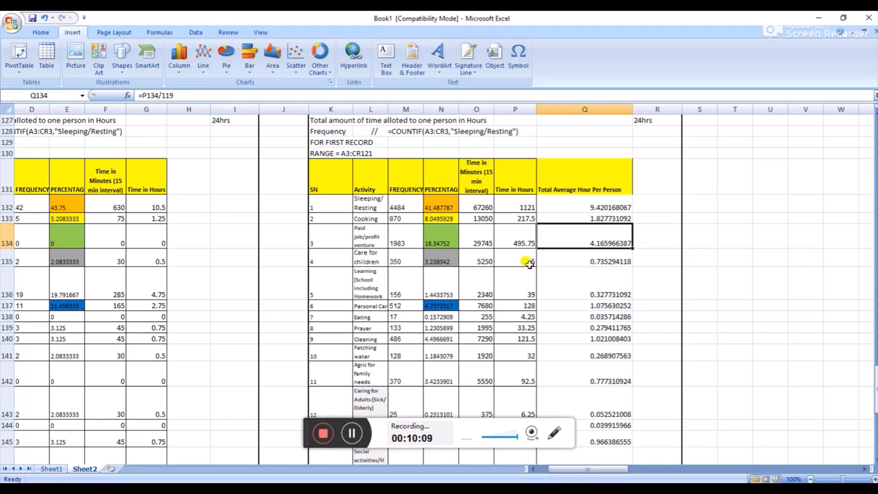
scroll(568, 293, down, 2)
scroll(568, 293, down, 3)
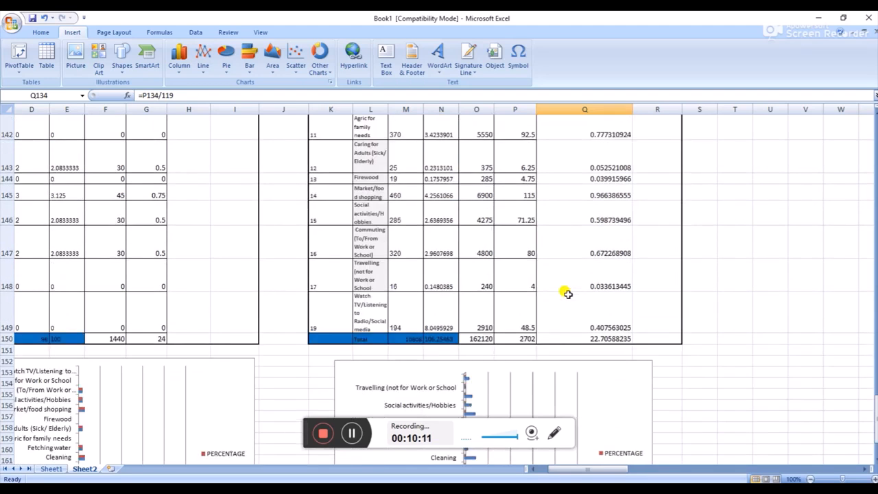
scroll(567, 293, up, 3)
scroll(568, 293, down, 1)
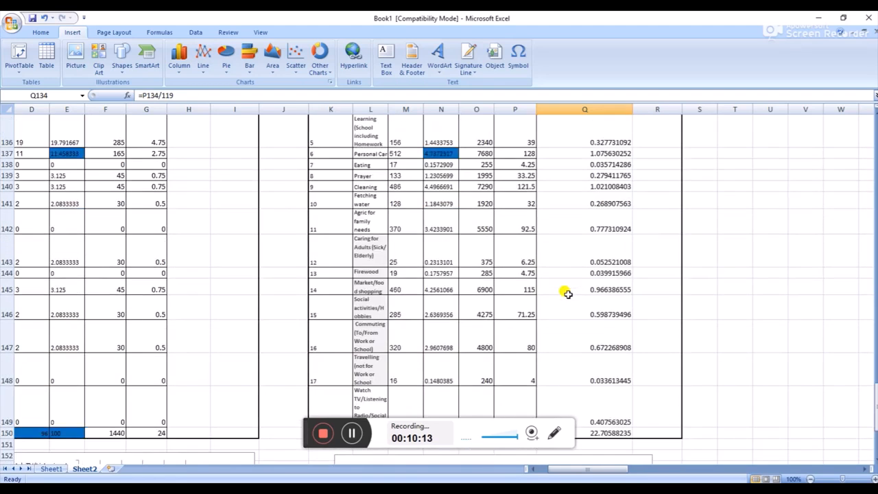
scroll(568, 294, down, 1)
click(594, 307)
click(598, 288)
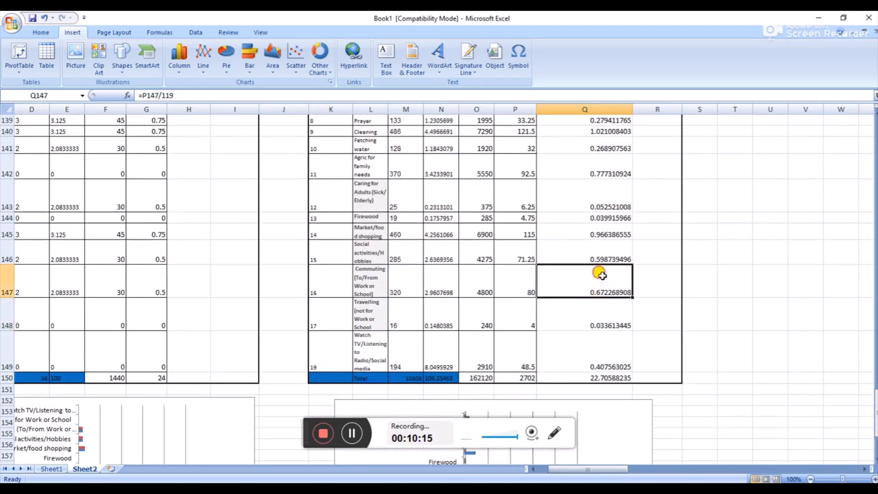
click(601, 257)
Select the all-record bar chart below the table and look at its highlighted source data in the Activity, Frequency and Percentage columns
scroll(605, 236, down, 4)
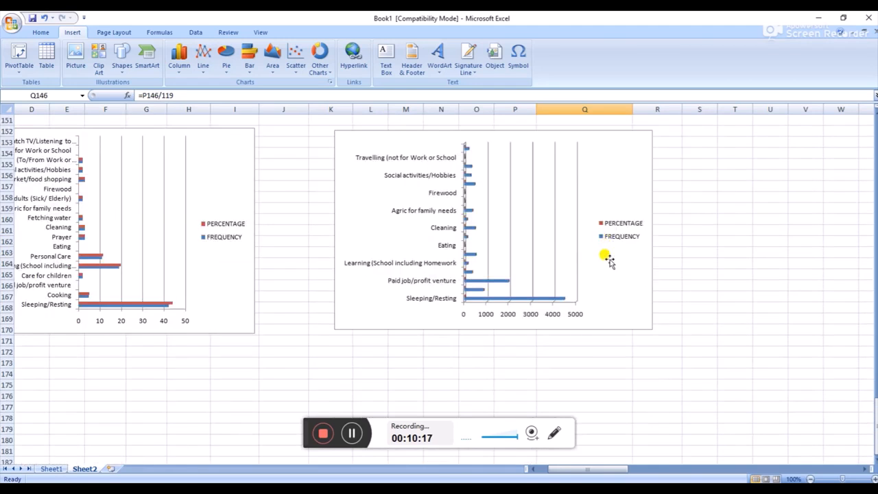
click(503, 197)
scroll(501, 229, up, 10)
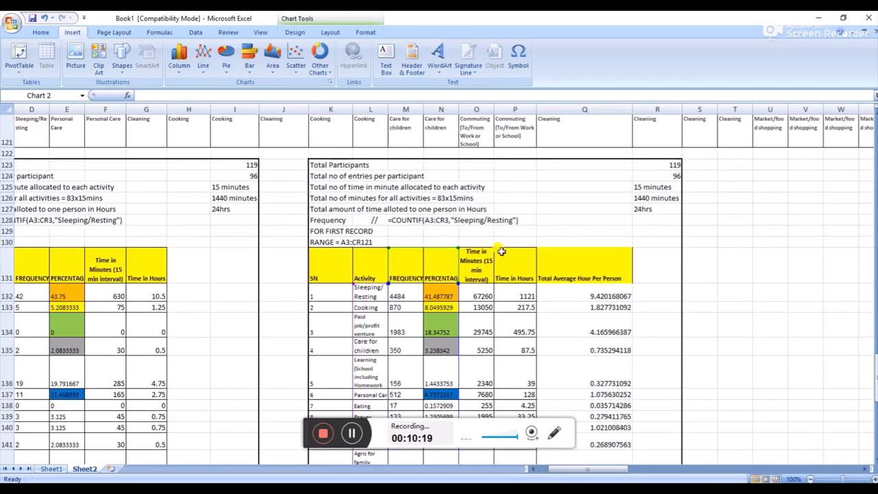
scroll(498, 257, down, 2)
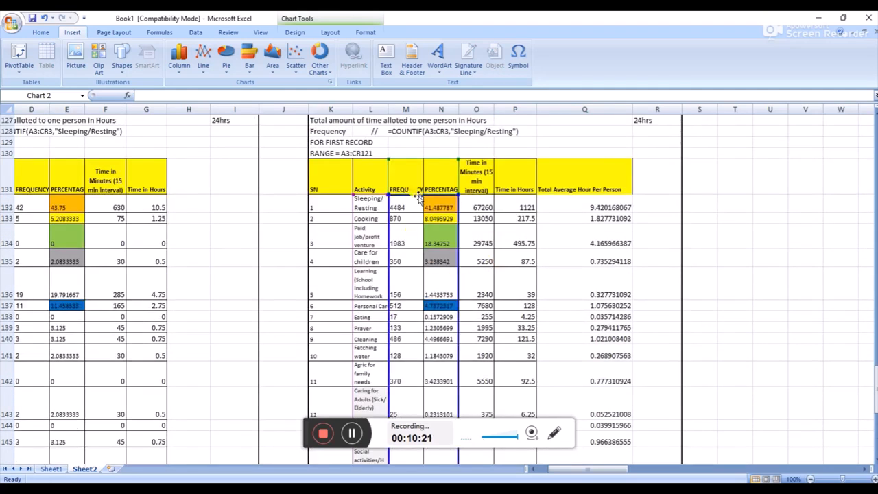
Select the all-record Activity, Frequency and Percentage data from L131 to N143 and compare it with the bar charts below the tables
drag(371, 183, 447, 411)
scroll(447, 419, down, 8)
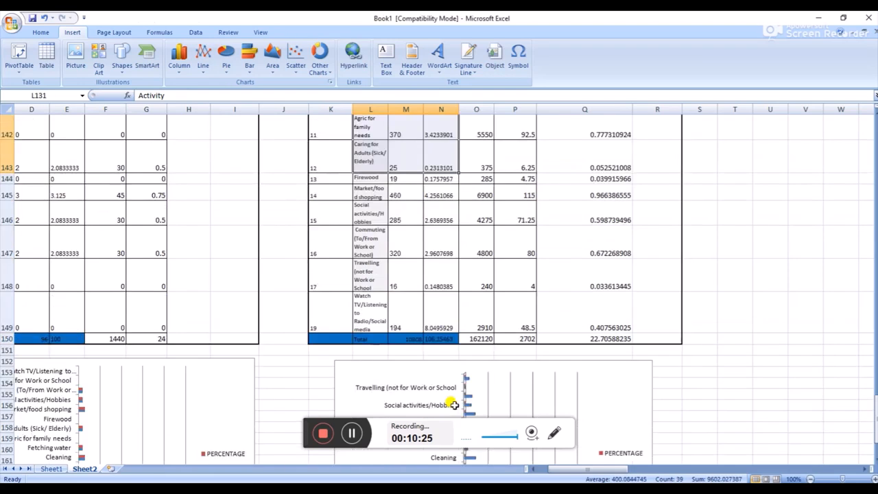
scroll(472, 344, up, 2)
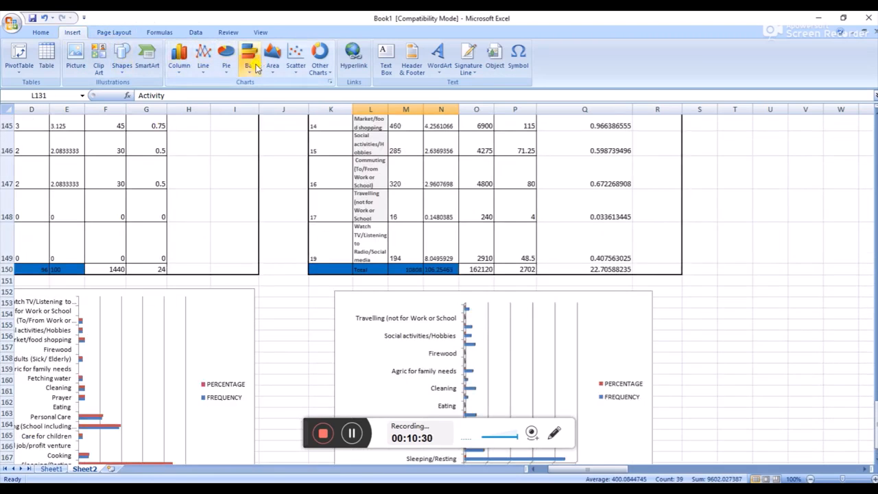
scroll(507, 315, down, 2)
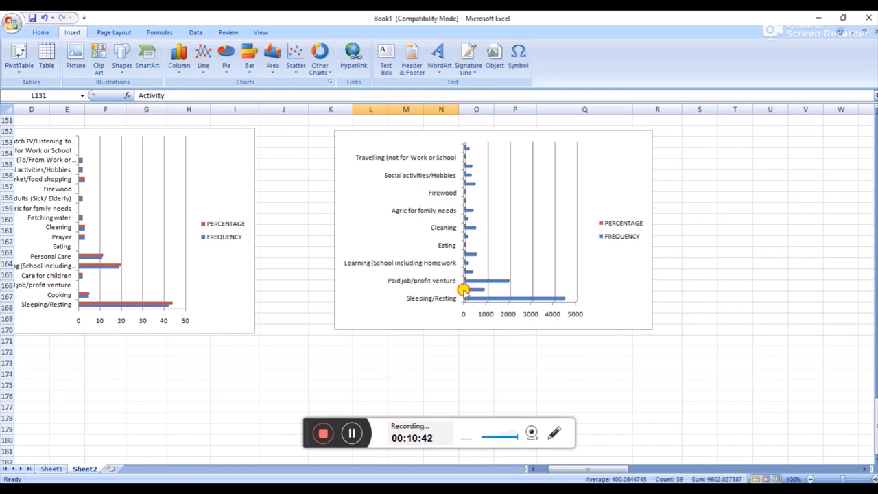
Enlarge the all-record bar chart in width and height to about row 175 so every activity label fits on its axis
click(466, 292)
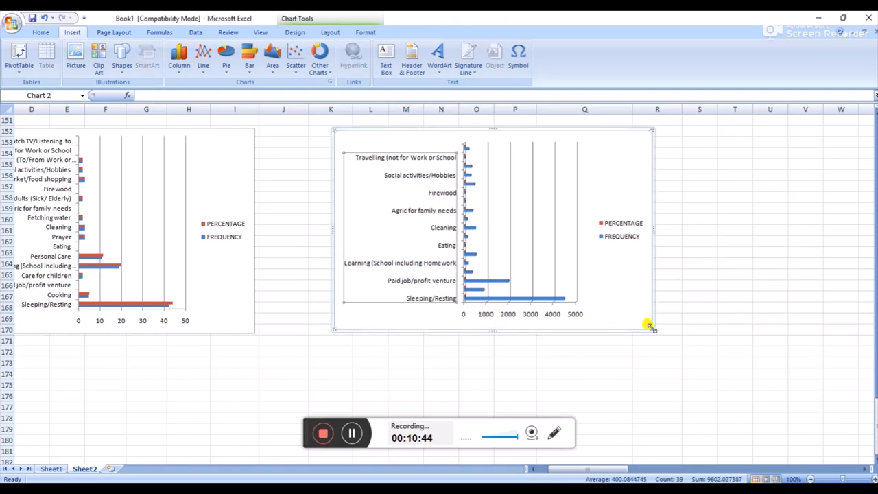
drag(650, 325, 720, 387)
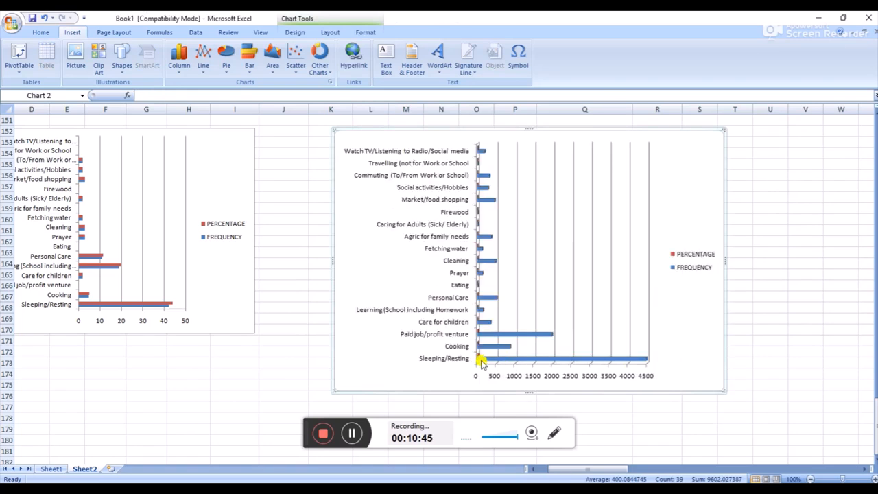
Go back up the sheet from the charts to the survey records above the summary tables
scroll(611, 325, up, 5)
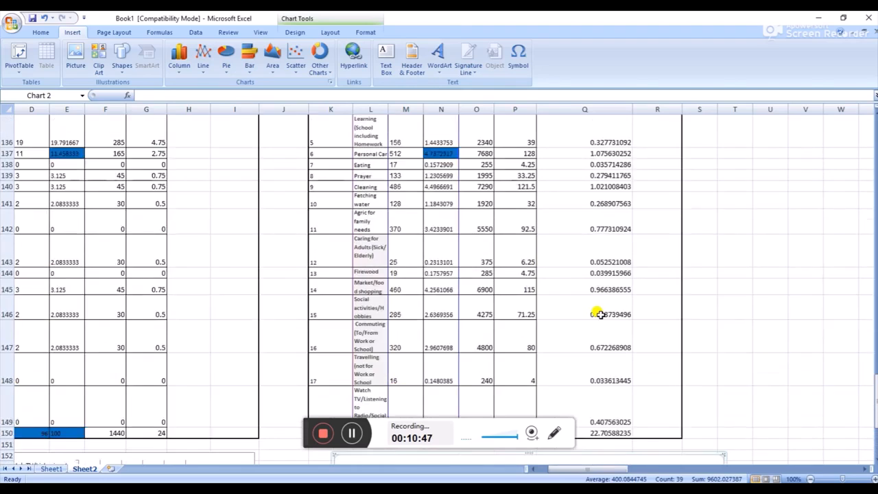
scroll(600, 314, up, 20)
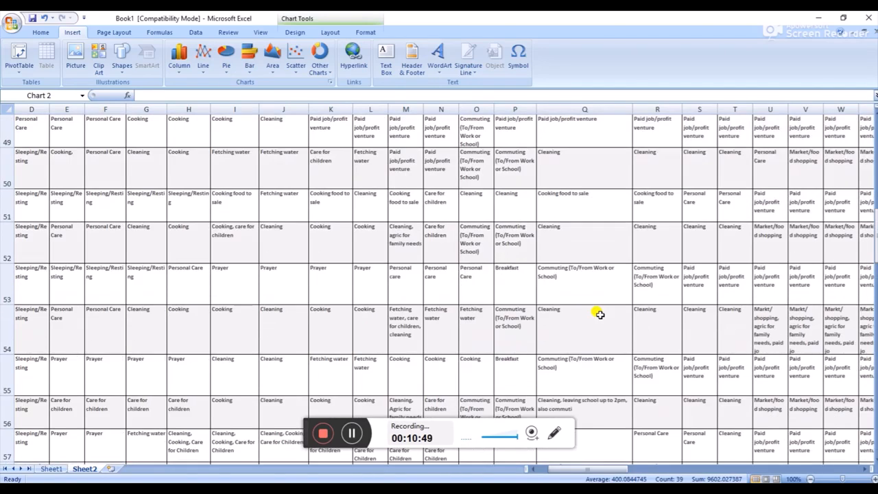
scroll(599, 314, up, 10)
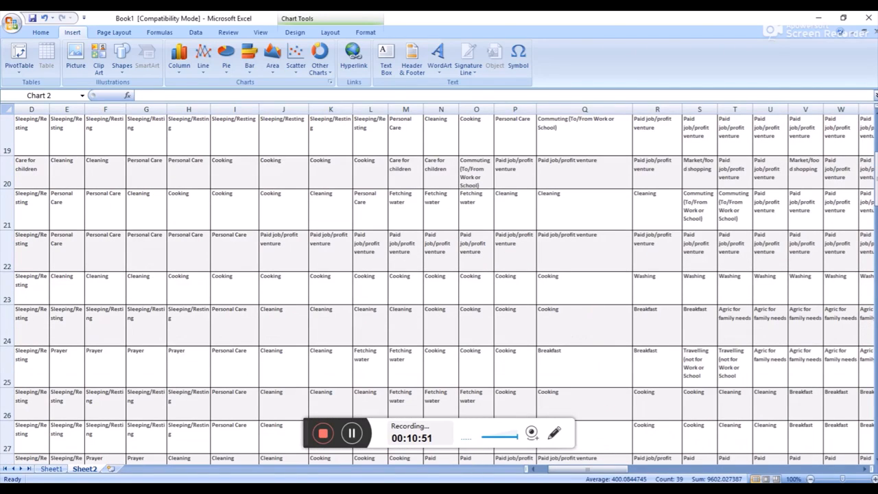